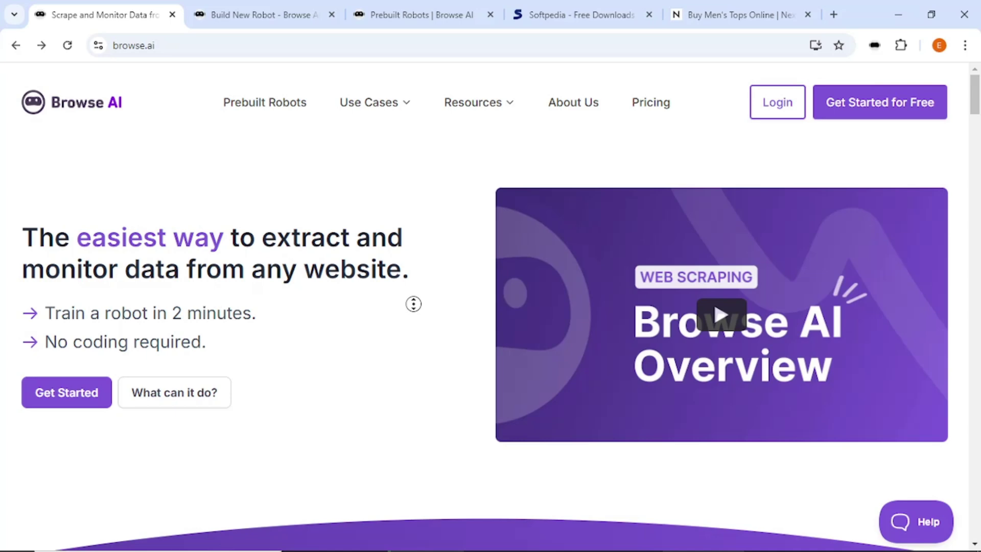
Scroll through the dashboard and go to the Build New Robot page
{"action": "scroll", "coordinate": [413, 303], "scroll_direction": "down", "scroll_amount": 2}
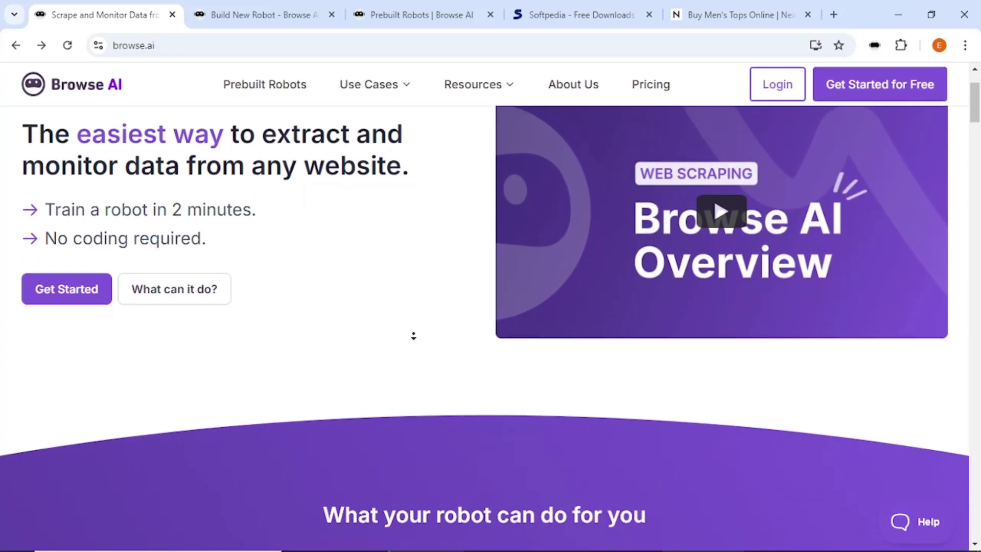
{"action": "scroll", "coordinate": [413, 335], "scroll_direction": "down", "scroll_amount": 4}
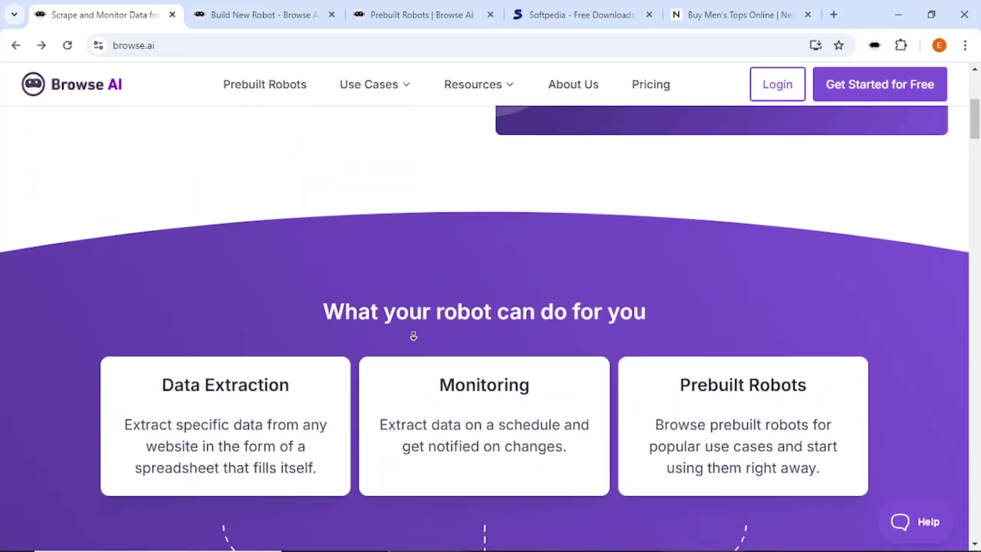
{"action": "scroll", "coordinate": [413, 335], "scroll_direction": "down", "scroll_amount": 4}
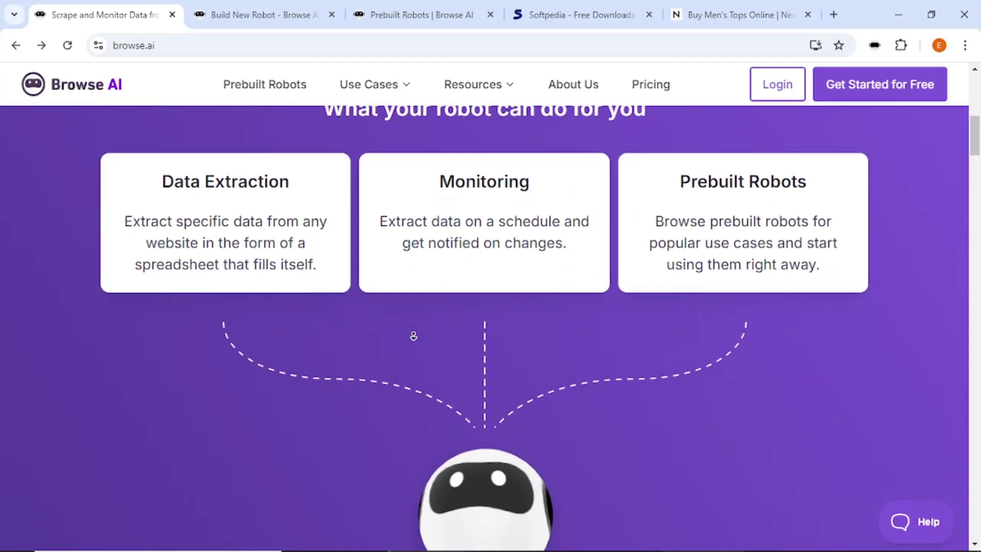
{"action": "scroll", "coordinate": [413, 336], "scroll_direction": "down", "scroll_amount": 5}
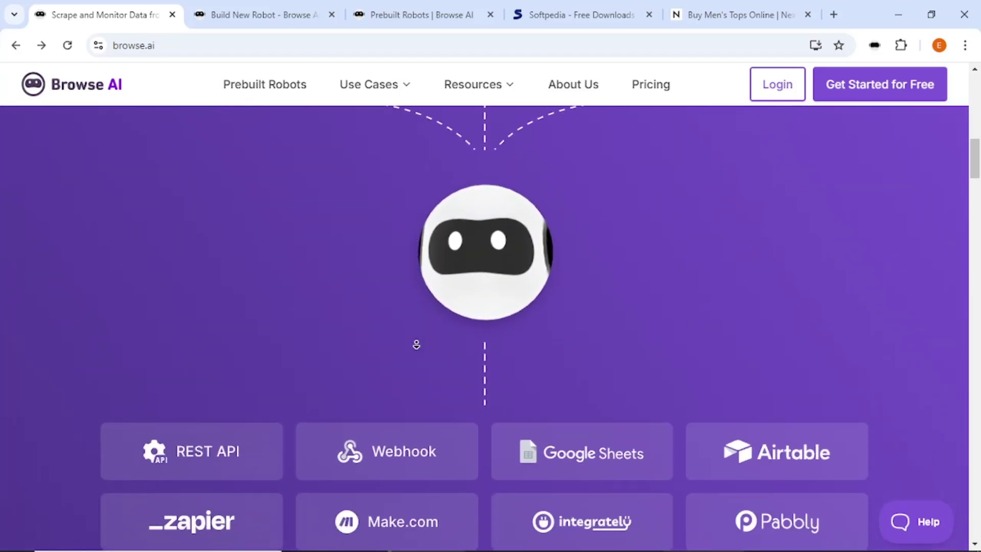
{"action": "scroll", "coordinate": [416, 345], "scroll_direction": "down", "scroll_amount": 13}
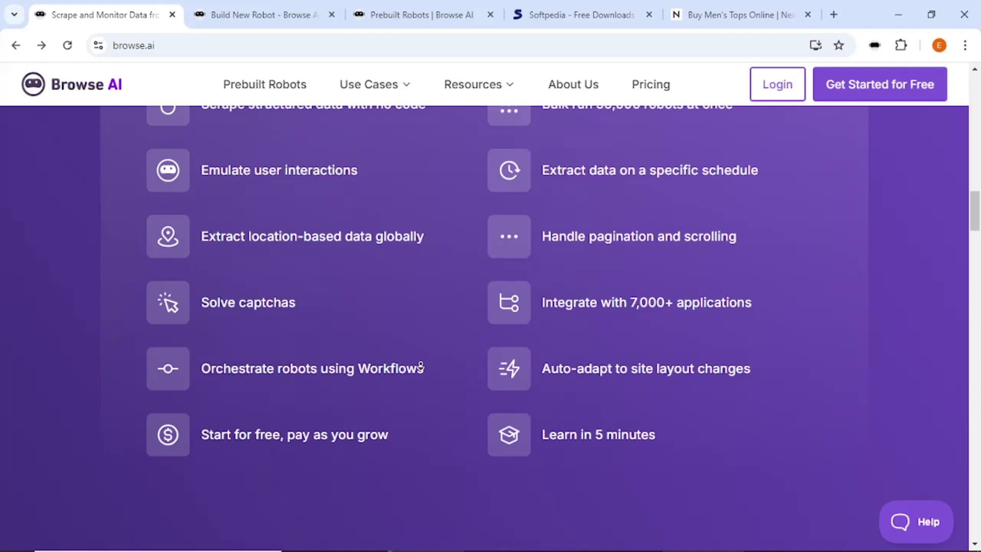
{"action": "scroll", "coordinate": [420, 366], "scroll_direction": "down", "scroll_amount": 15}
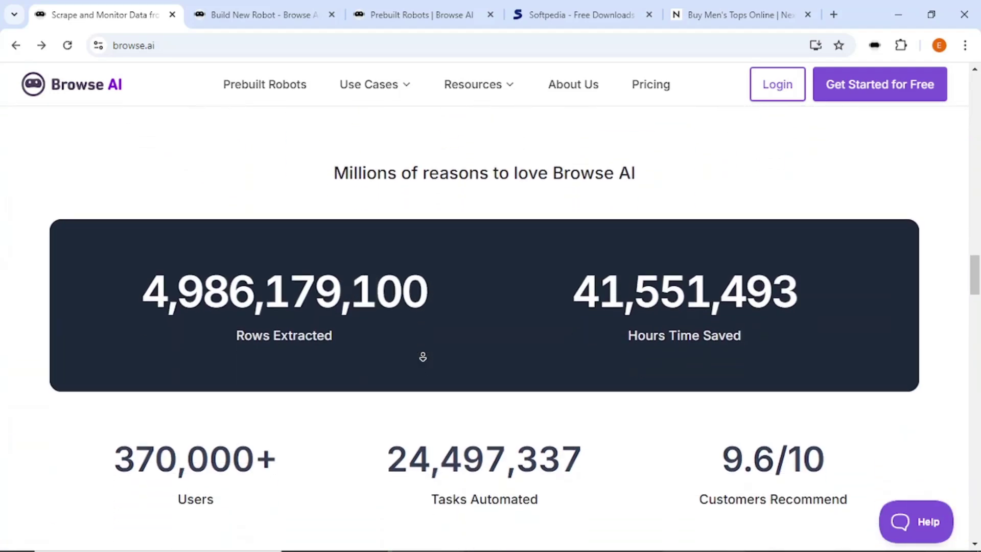
{"action": "scroll", "coordinate": [422, 356], "scroll_direction": "down", "scroll_amount": 10}
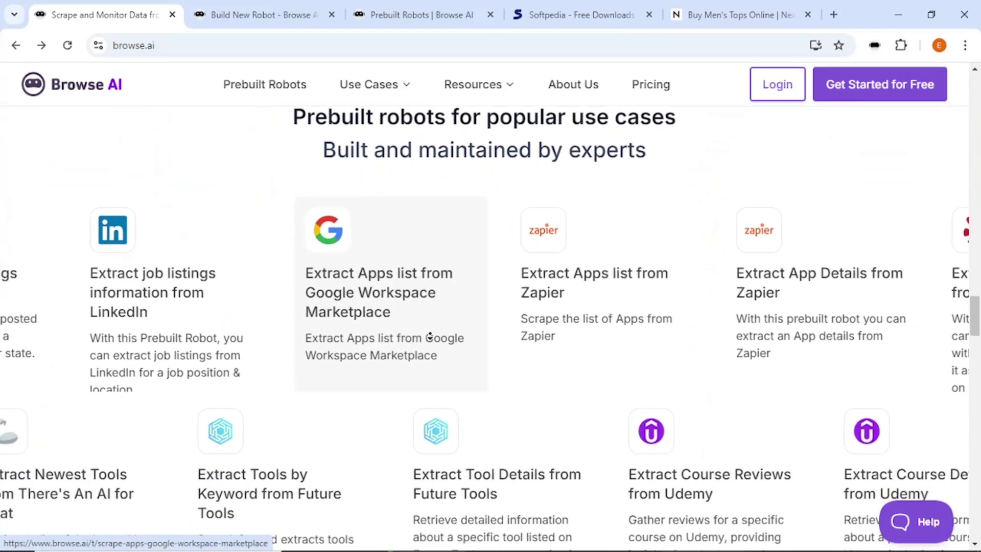
{"action": "scroll", "coordinate": [430, 337], "scroll_direction": "down", "scroll_amount": 1}
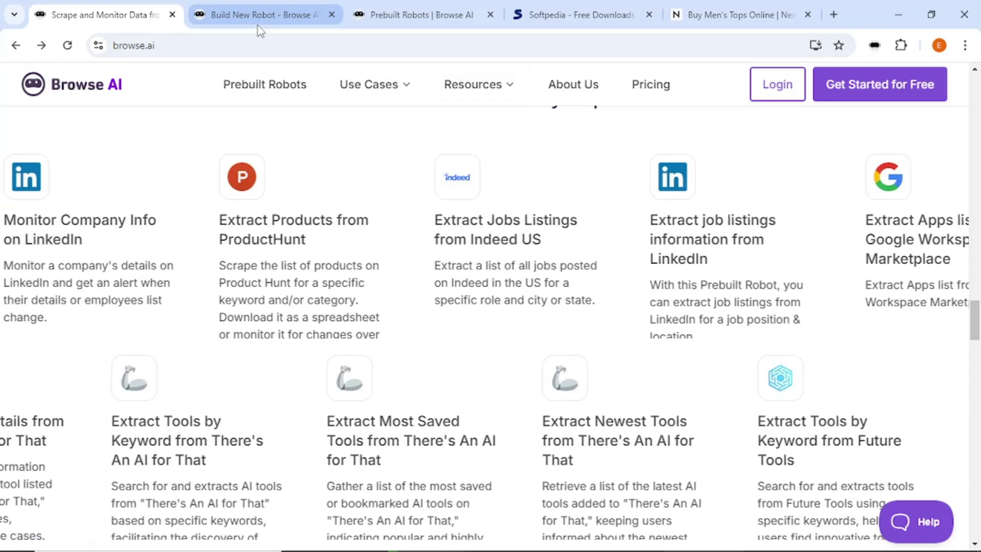
{"action": "left_click", "coordinate": [256, 26]}
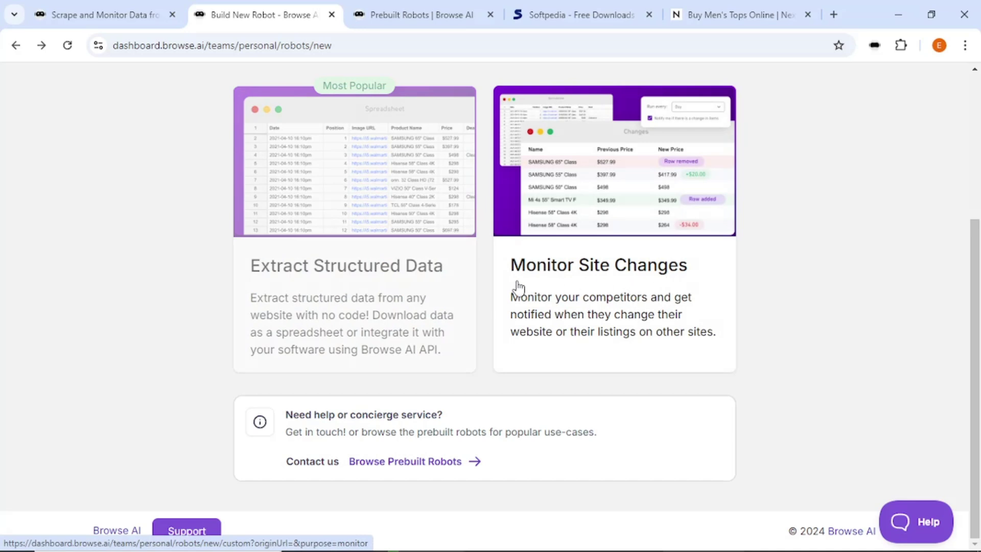
Browse the Prebuilt Robots tab, then return to Build New Robot
{"action": "left_click", "coordinate": [383, 20]}
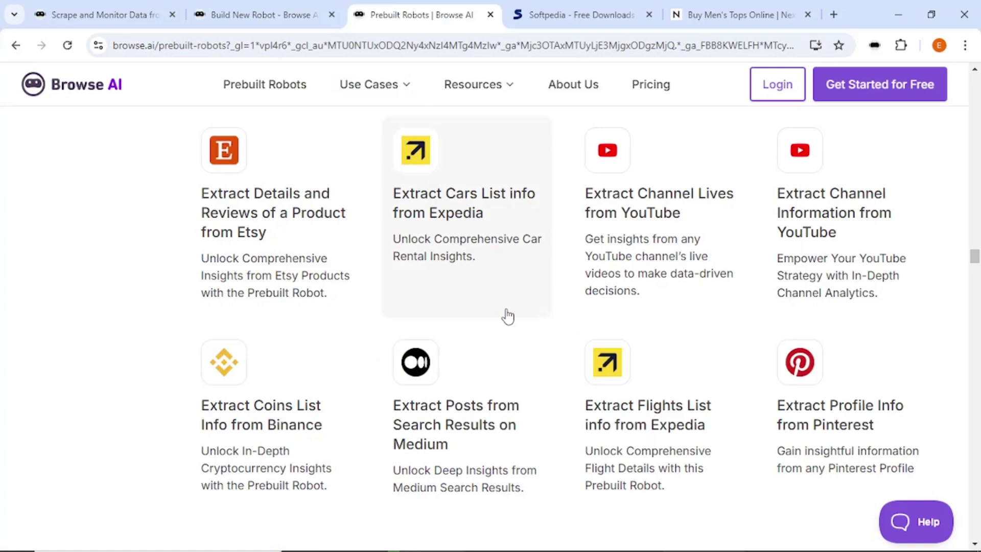
{"action": "scroll", "coordinate": [508, 317], "scroll_direction": "up", "scroll_amount": 12}
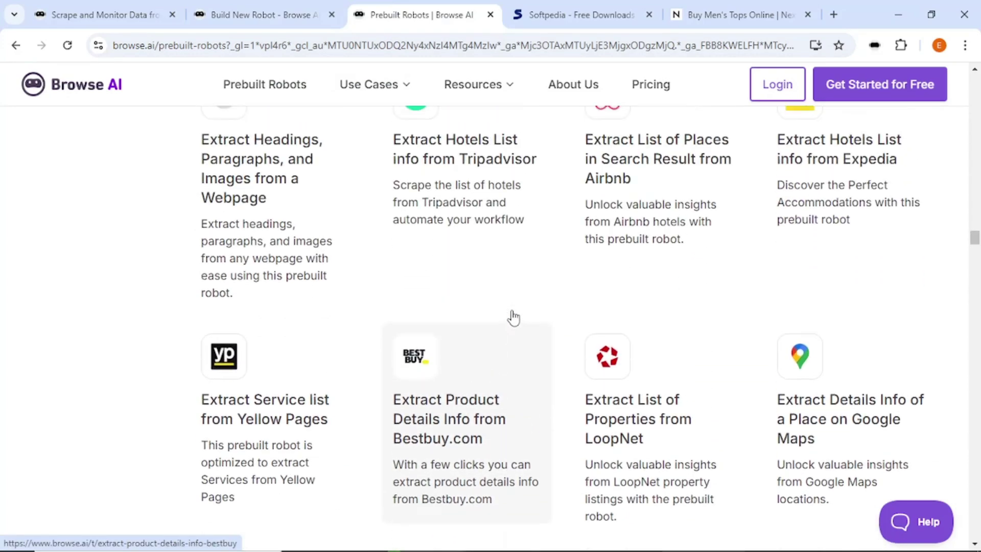
{"action": "scroll", "coordinate": [514, 318], "scroll_direction": "up", "scroll_amount": 15}
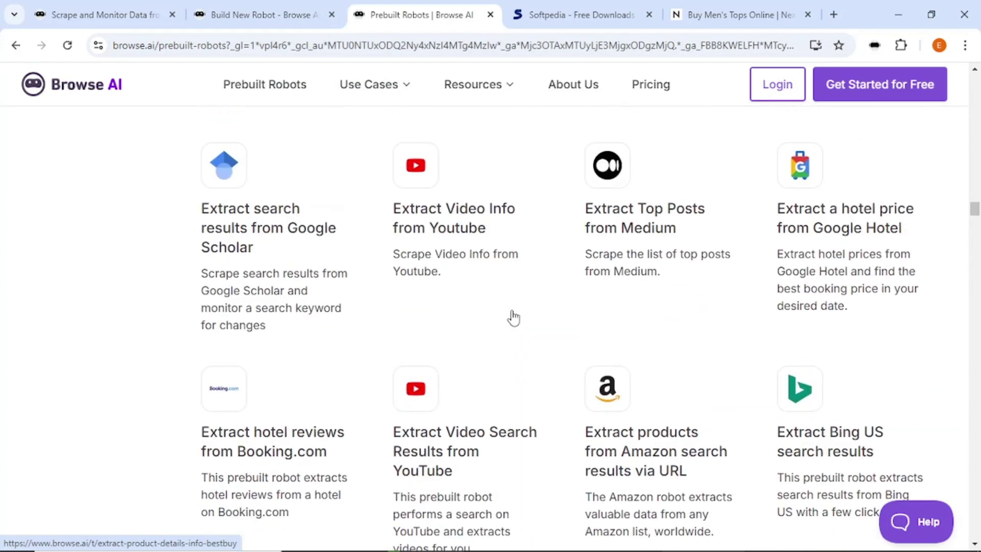
{"action": "scroll", "coordinate": [513, 318], "scroll_direction": "up", "scroll_amount": 15}
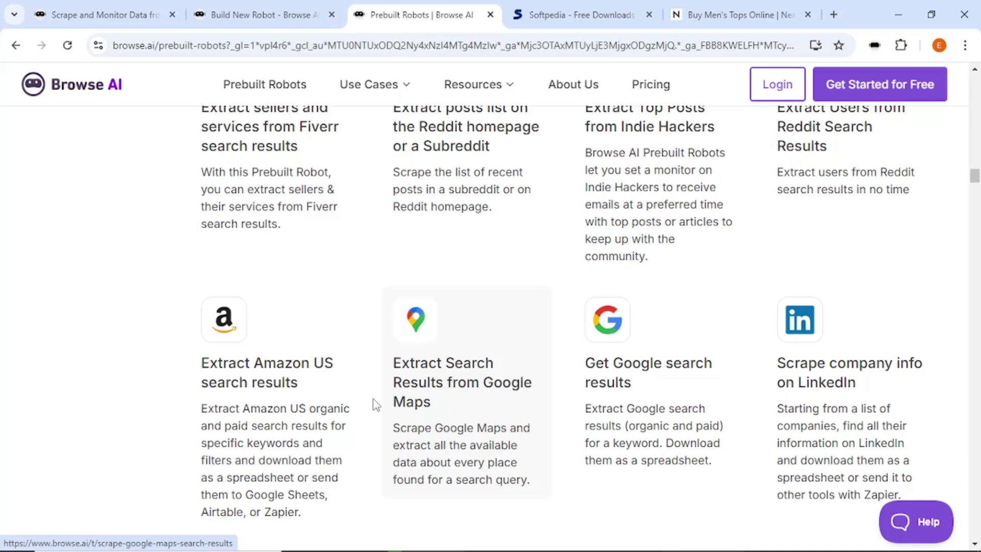
{"action": "scroll", "coordinate": [362, 386], "scroll_direction": "up", "scroll_amount": 8}
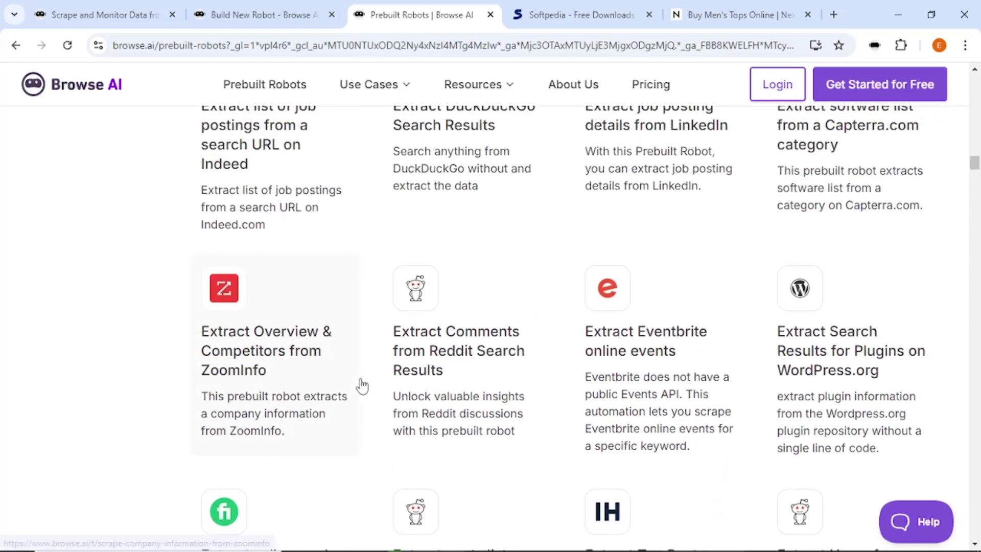
{"action": "scroll", "coordinate": [362, 385], "scroll_direction": "up", "scroll_amount": 9}
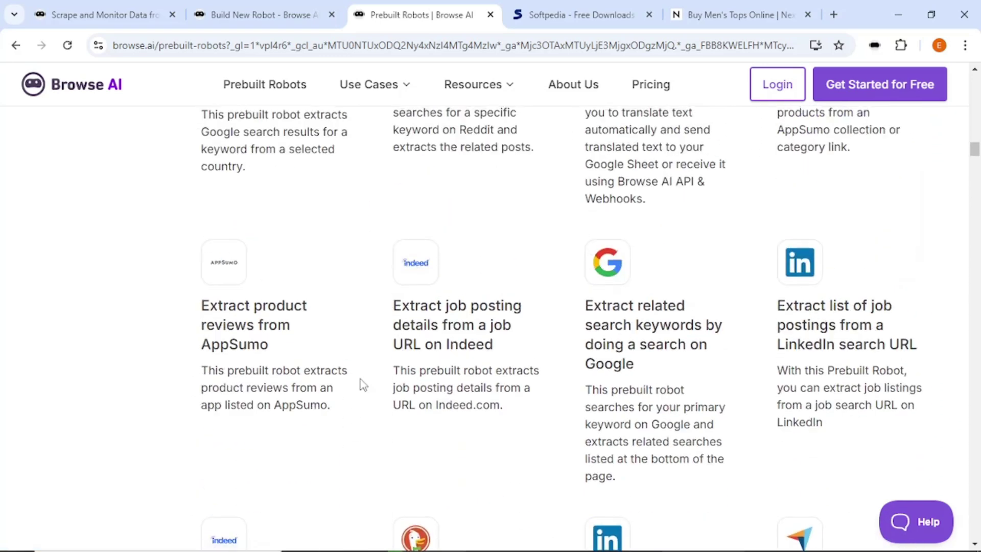
{"action": "scroll", "coordinate": [363, 384], "scroll_direction": "up", "scroll_amount": 8}
{"action": "scroll", "coordinate": [362, 386], "scroll_direction": "up", "scroll_amount": 4}
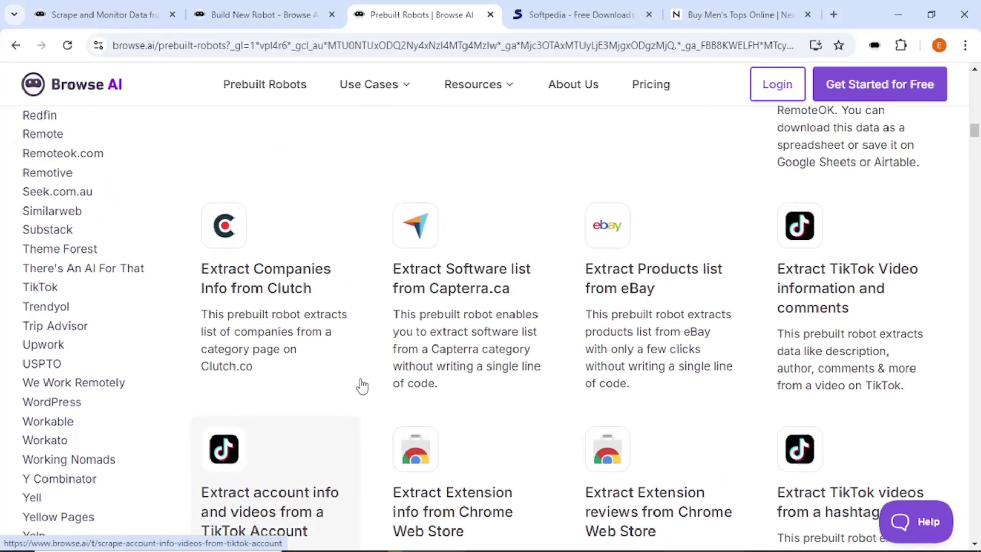
{"action": "scroll", "coordinate": [362, 386], "scroll_direction": "up", "scroll_amount": 3}
{"action": "left_click", "coordinate": [265, 26]}
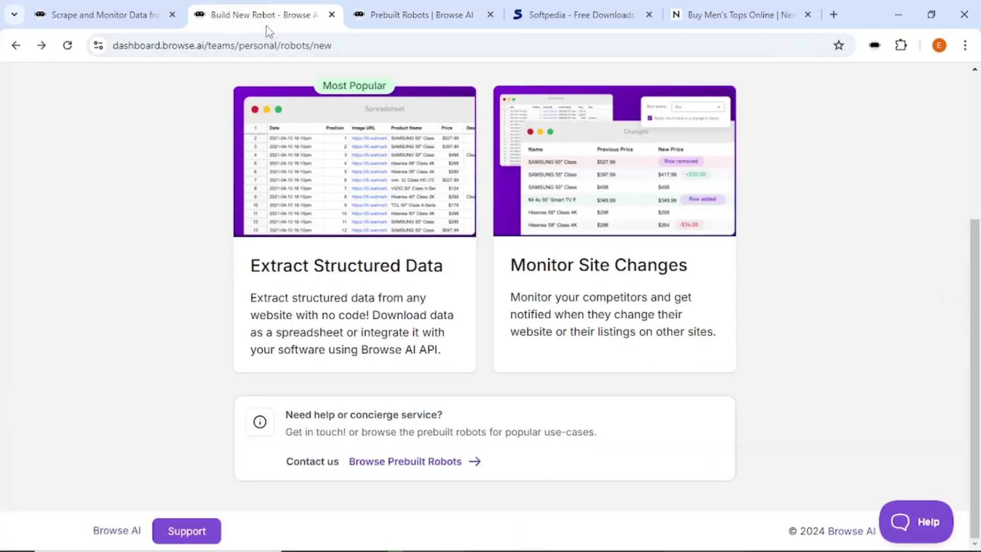
{"action": "left_click", "coordinate": [350, 244]}
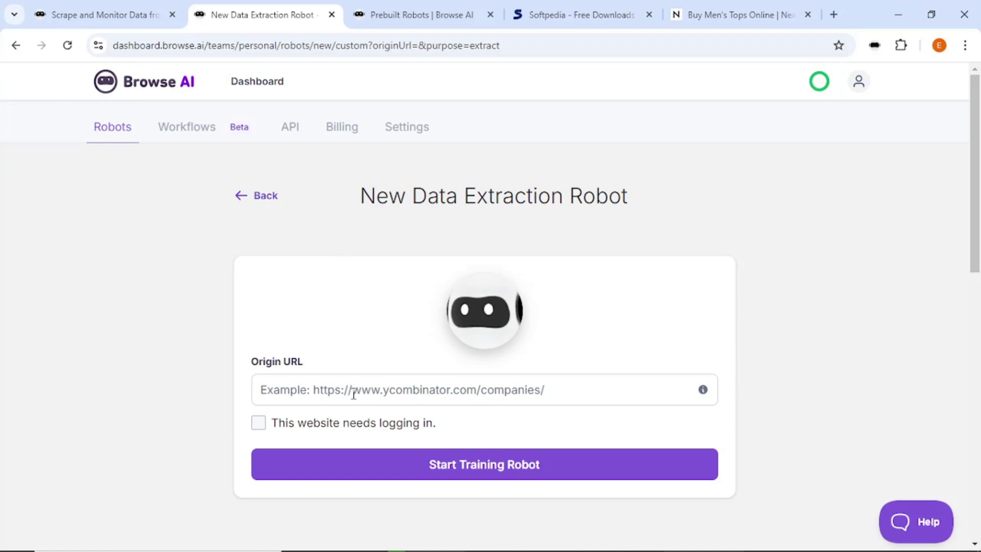
{"action": "left_click", "coordinate": [382, 394]}
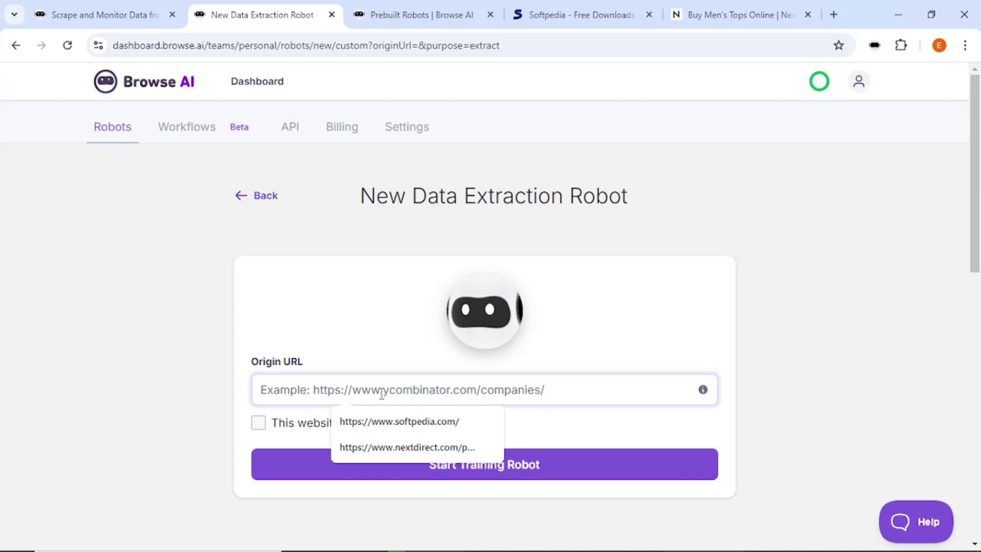
{"action": "left_click", "coordinate": [540, 26]}
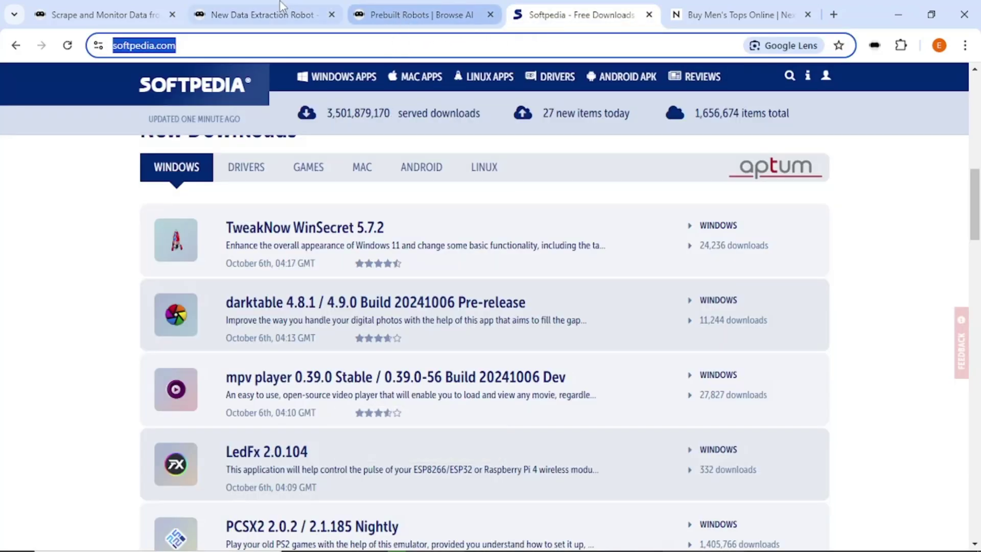
{"action": "left_click", "coordinate": [261, 14]}
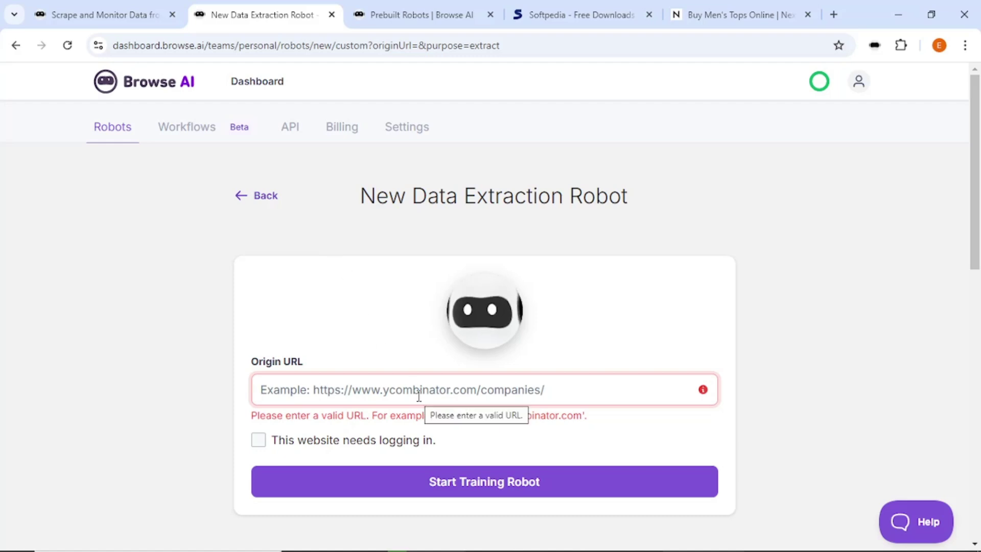
{"action": "type", "text": "https://www.softpedia.com/"}
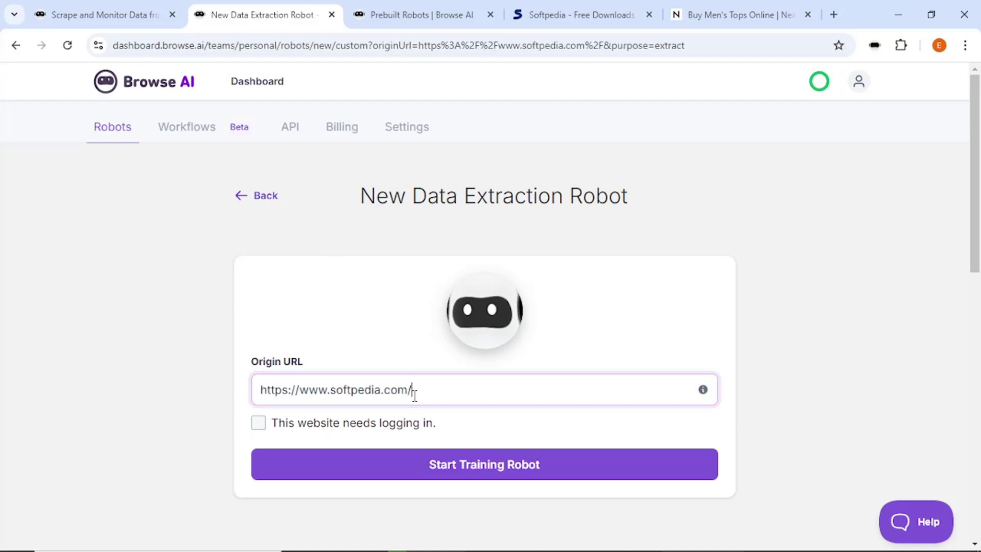
{"action": "left_click", "coordinate": [258, 423]}
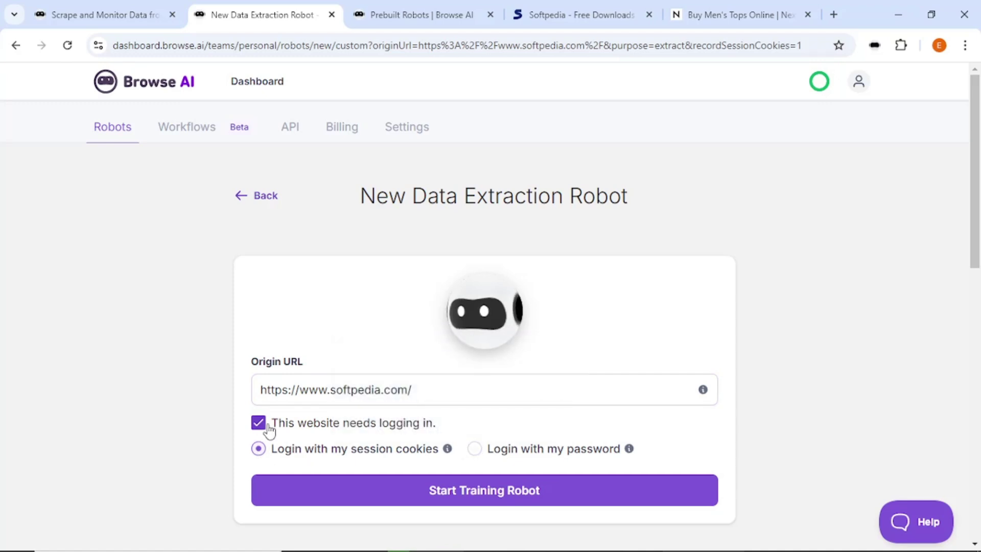
{"action": "left_click", "coordinate": [260, 427]}
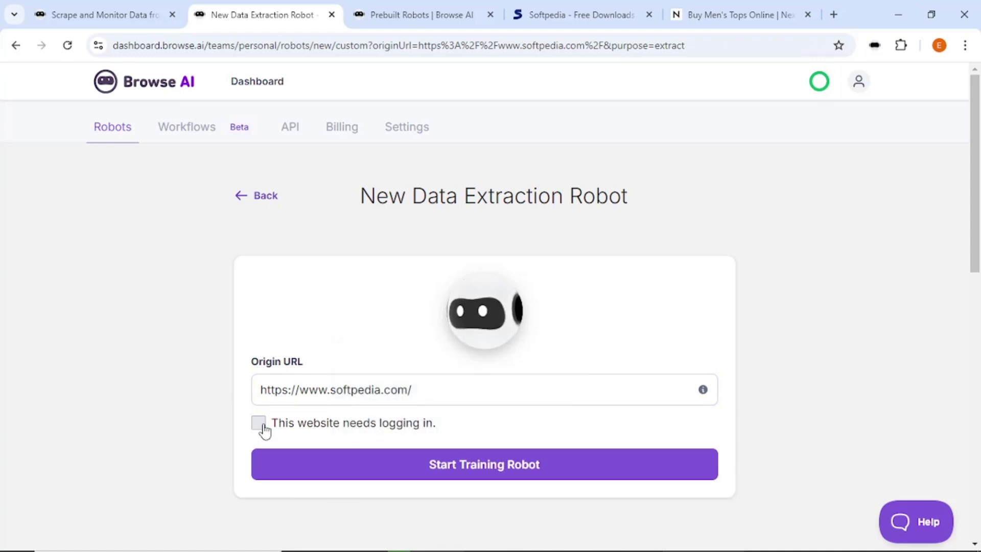
Train the robot in Robot Studio on the Softpedia homepage, maximized, with recorder capture options shown
{"action": "left_click", "coordinate": [454, 474]}
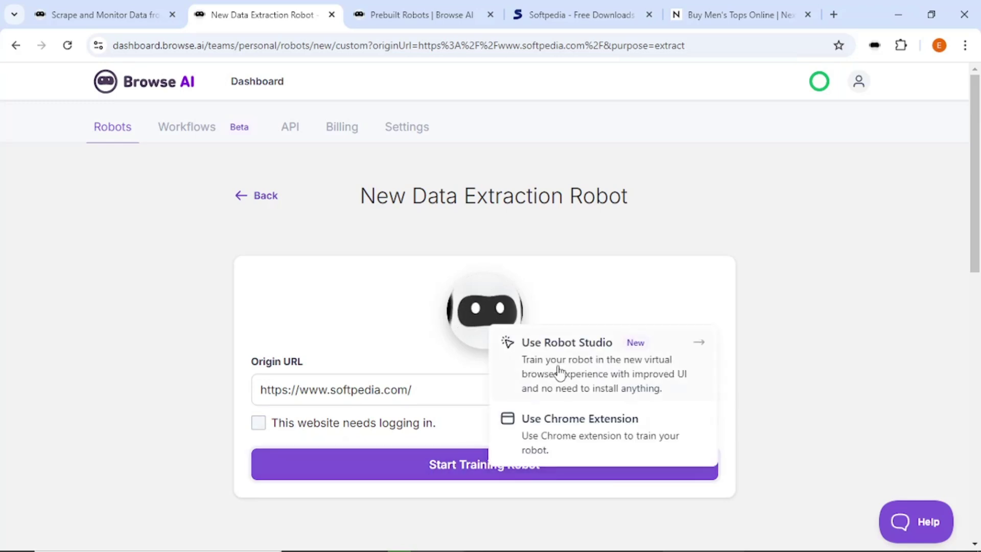
{"action": "left_click", "coordinate": [580, 439]}
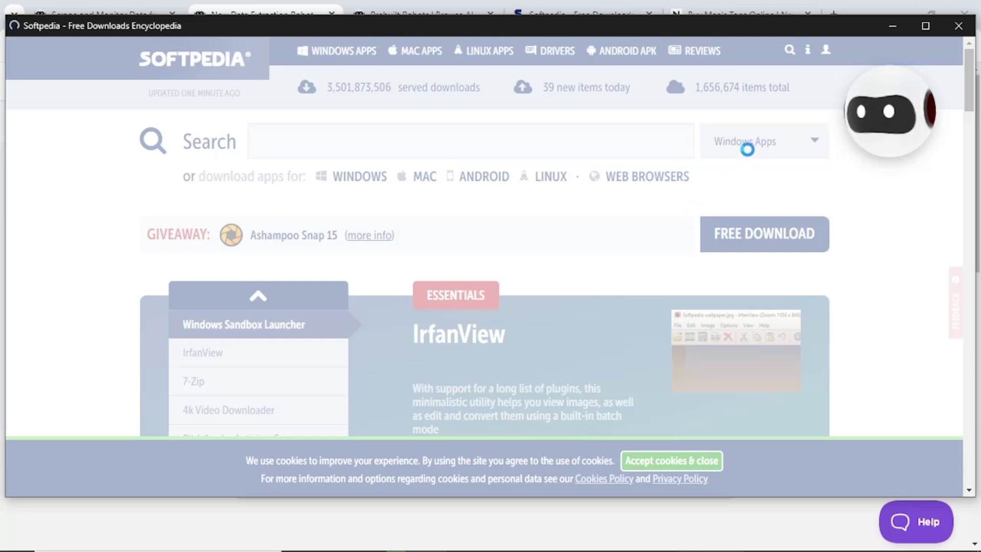
{"action": "left_click", "coordinate": [925, 25]}
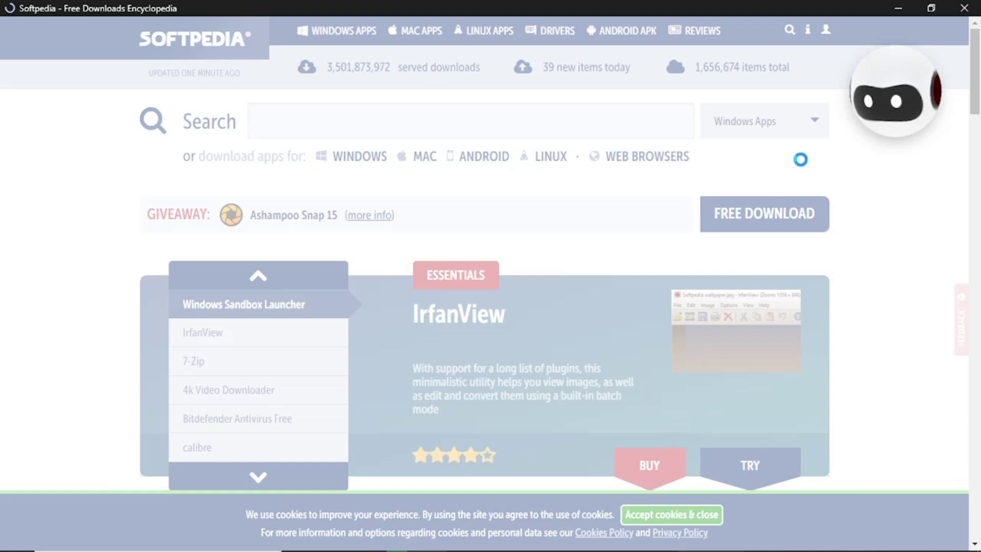
{"action": "left_click", "coordinate": [895, 110]}
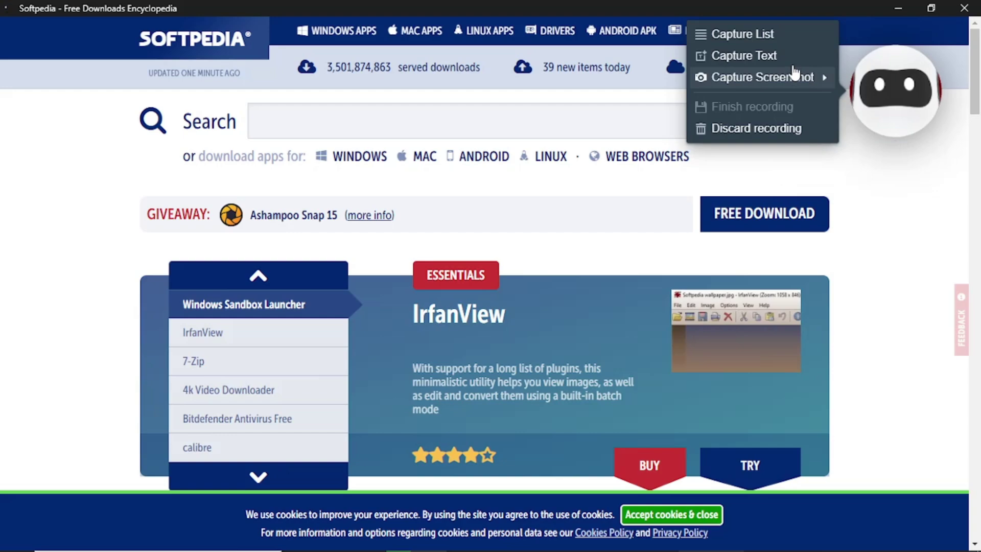
Capture the visible text of the New Downloads titles and their WINDOWS labels as a list
{"action": "left_click", "coordinate": [749, 33]}
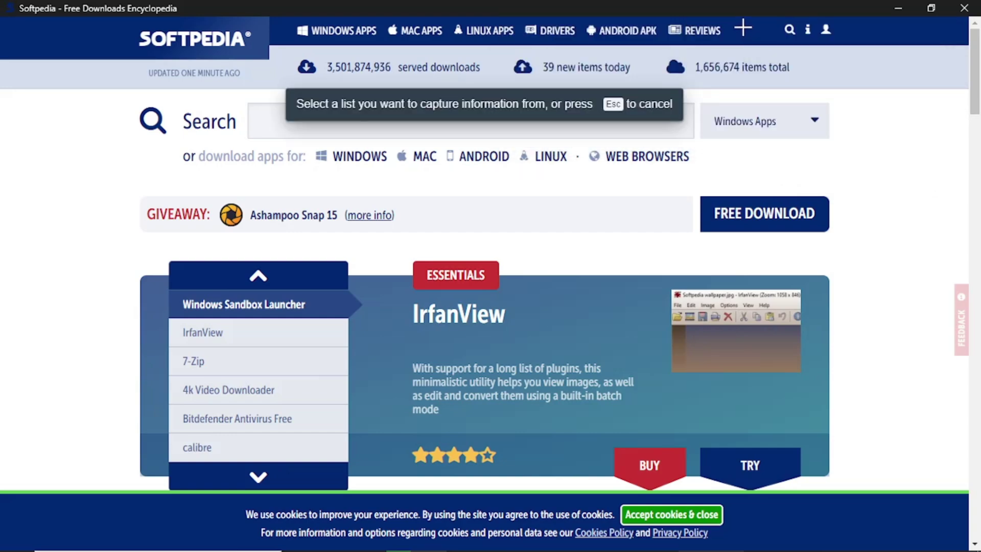
{"action": "scroll", "coordinate": [593, 158], "scroll_direction": "down", "scroll_amount": 12}
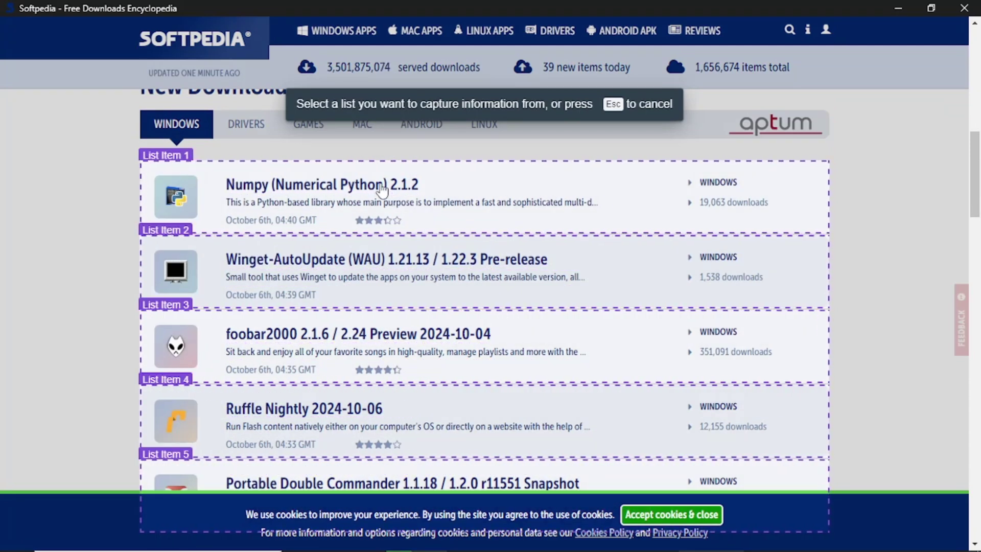
{"action": "left_click", "coordinate": [382, 191]}
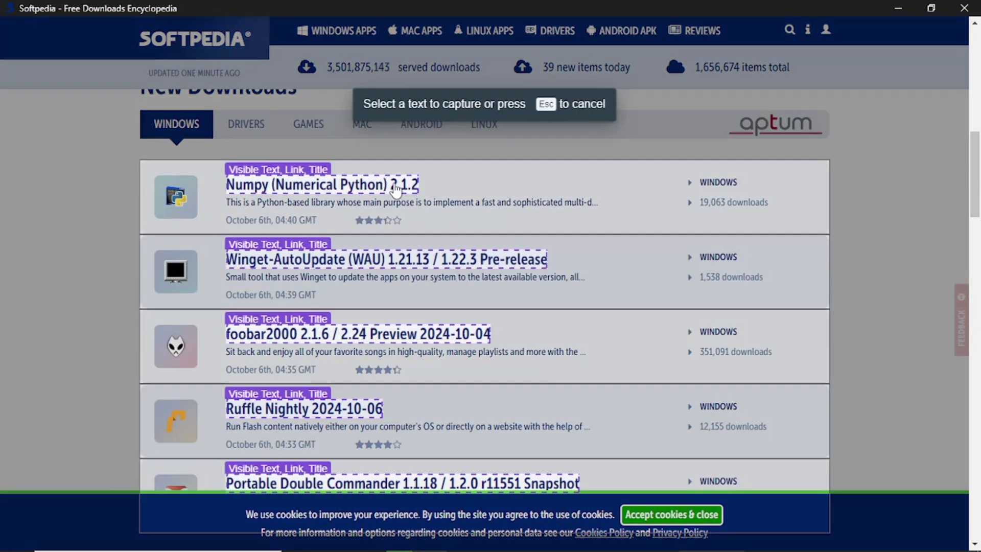
{"action": "left_click", "coordinate": [355, 186]}
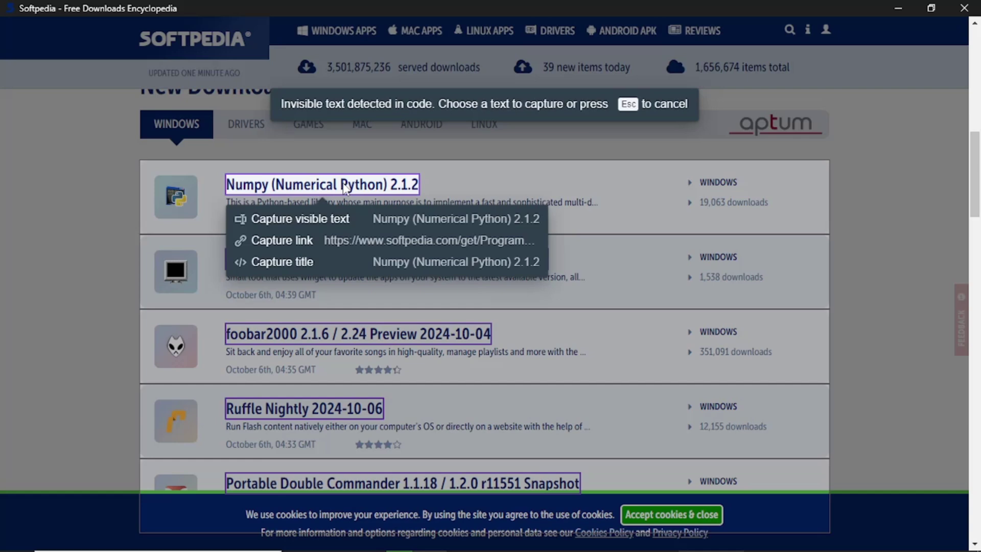
{"action": "left_click", "coordinate": [301, 218]}
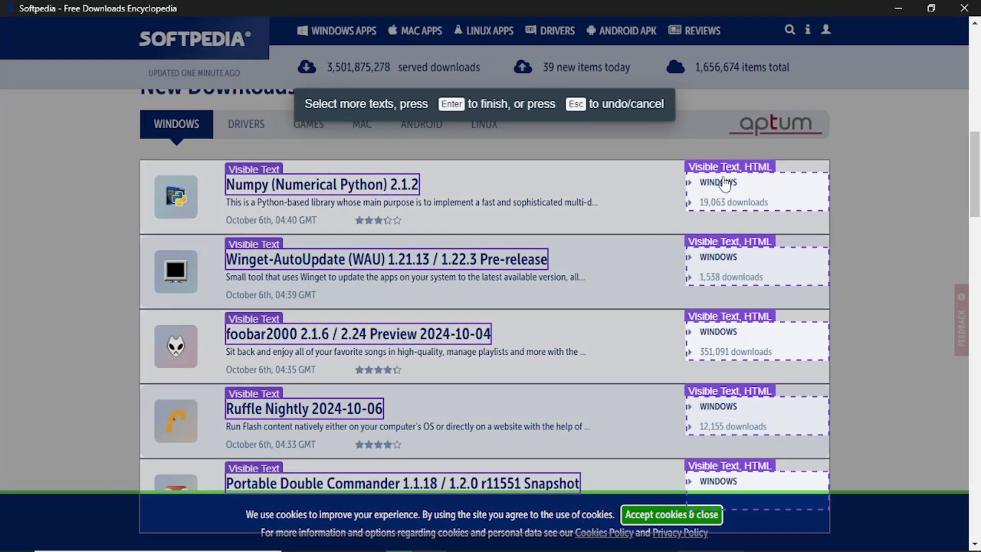
{"action": "left_click", "coordinate": [720, 182]}
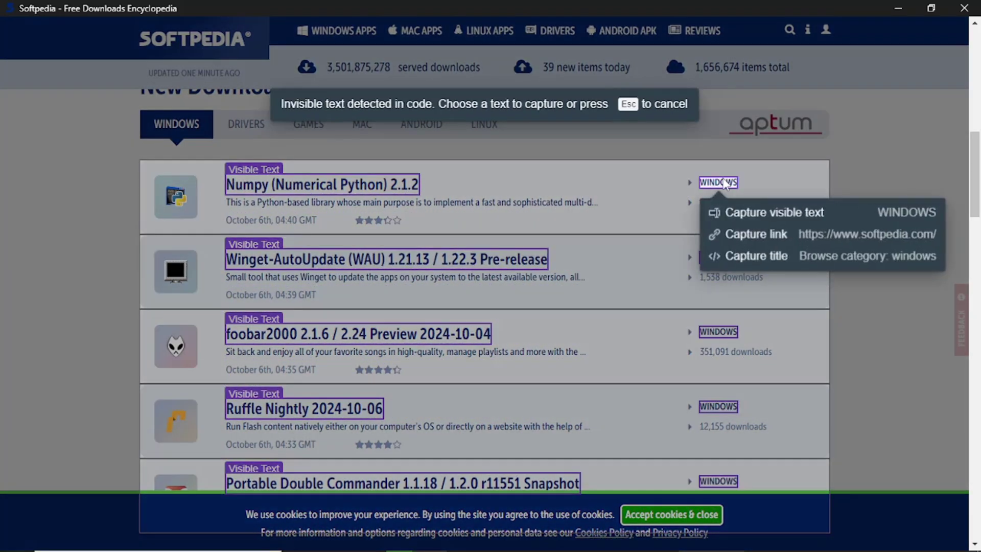
{"action": "left_click", "coordinate": [715, 211]}
{"action": "left_click", "coordinate": [352, 188]}
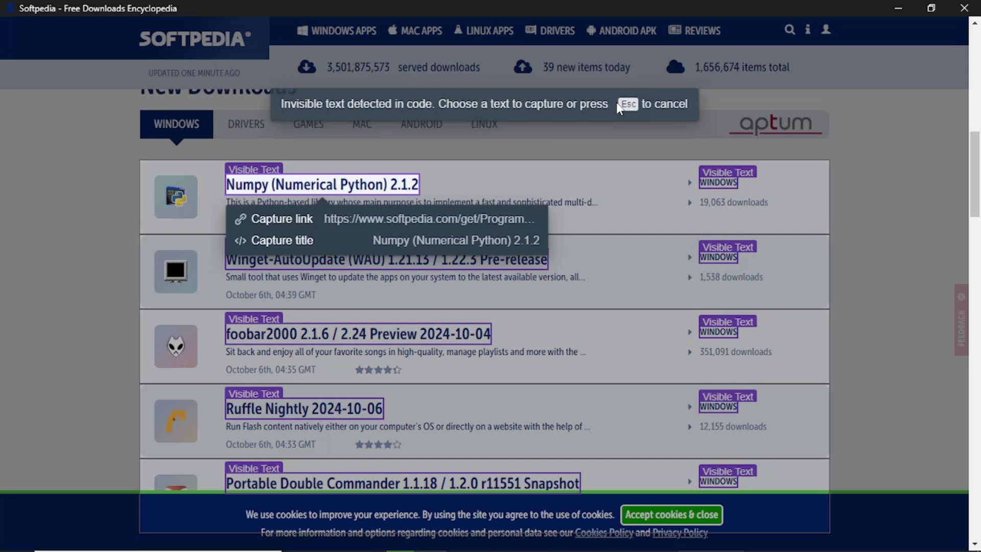
{"action": "left_click", "coordinate": [568, 173]}
Name the two captured fields 'category' and 'title'
{"action": "key", "text": "Return"}
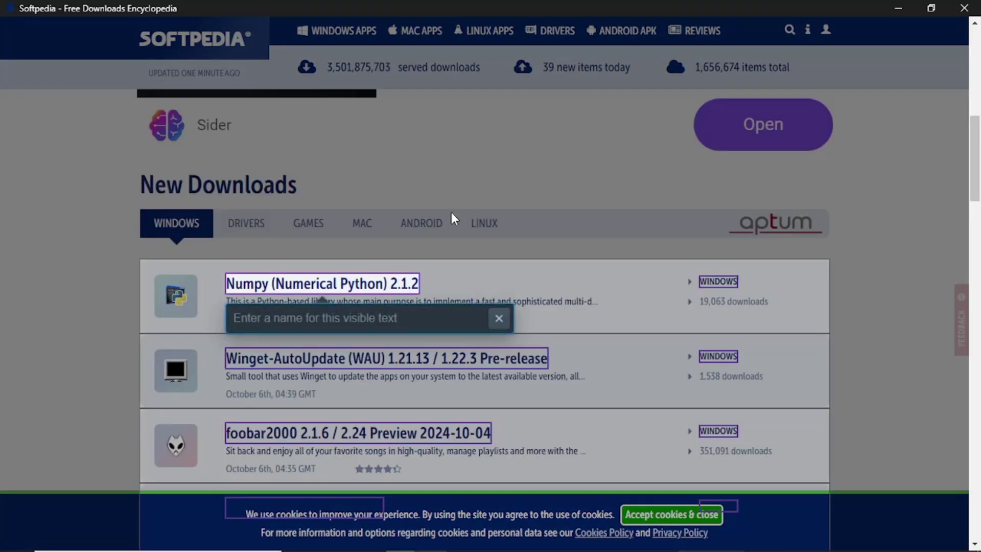
{"action": "type", "text": "category"}
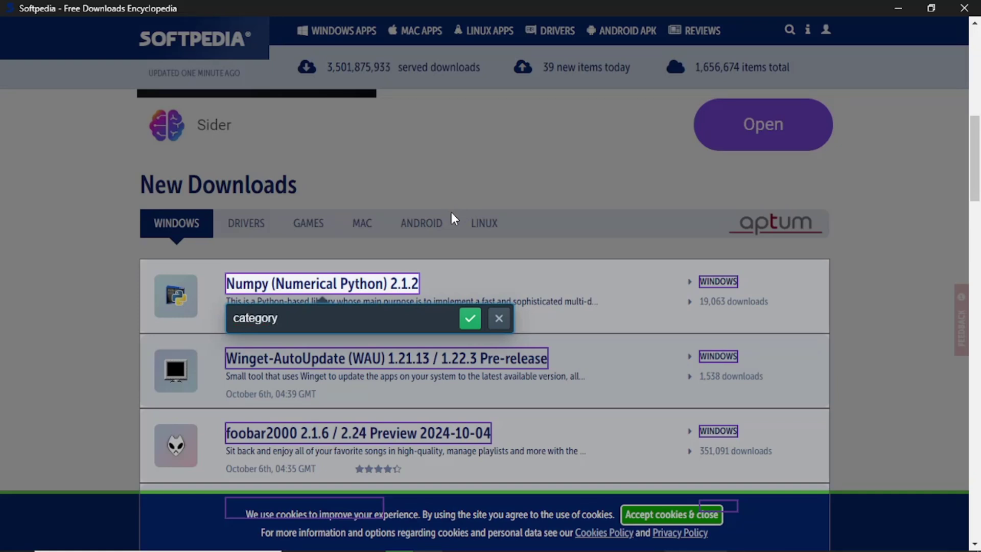
{"action": "key", "text": "Return"}
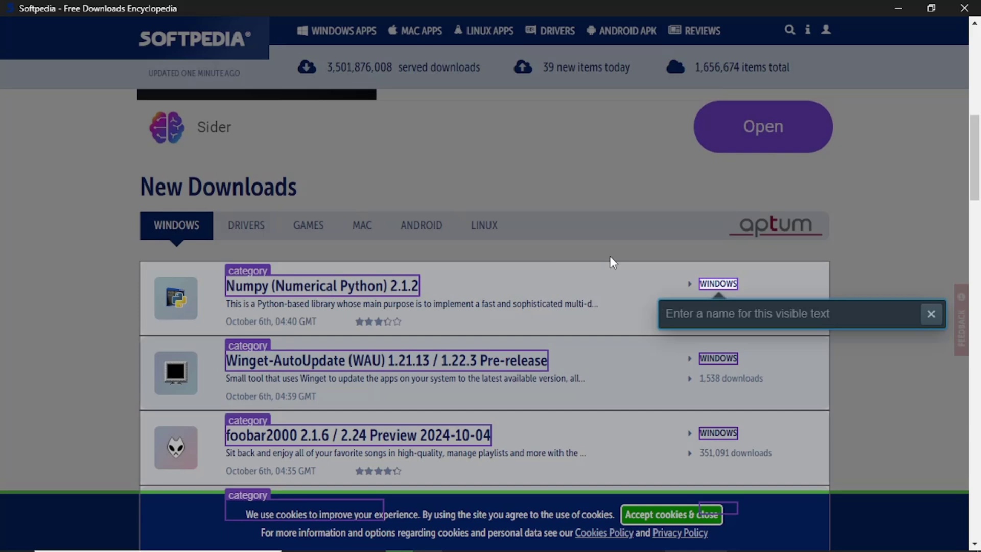
{"action": "type", "text": "title"}
{"action": "key", "text": "Return"}
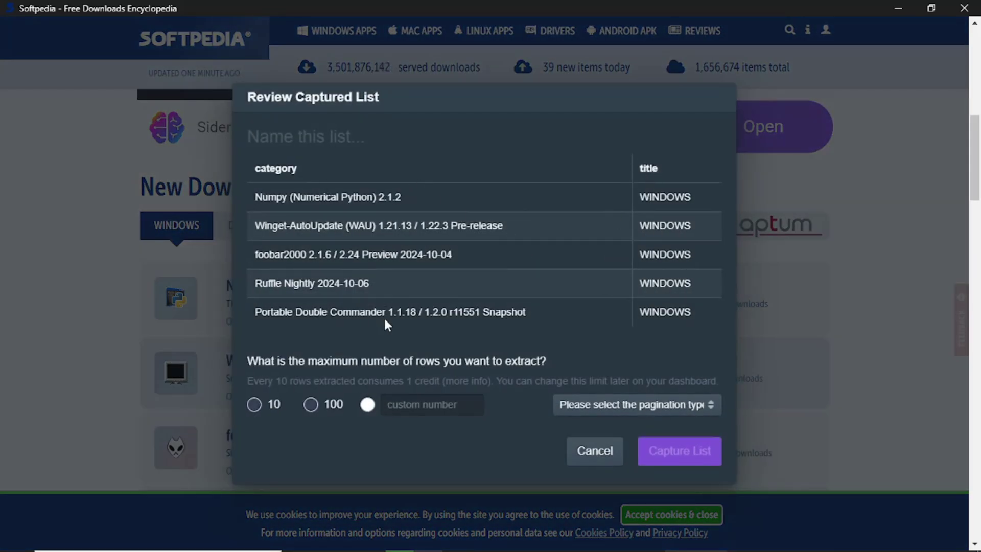
Name the captured list 'Categpry' and limit it to 10 rows
{"action": "left_click", "coordinate": [347, 143]}
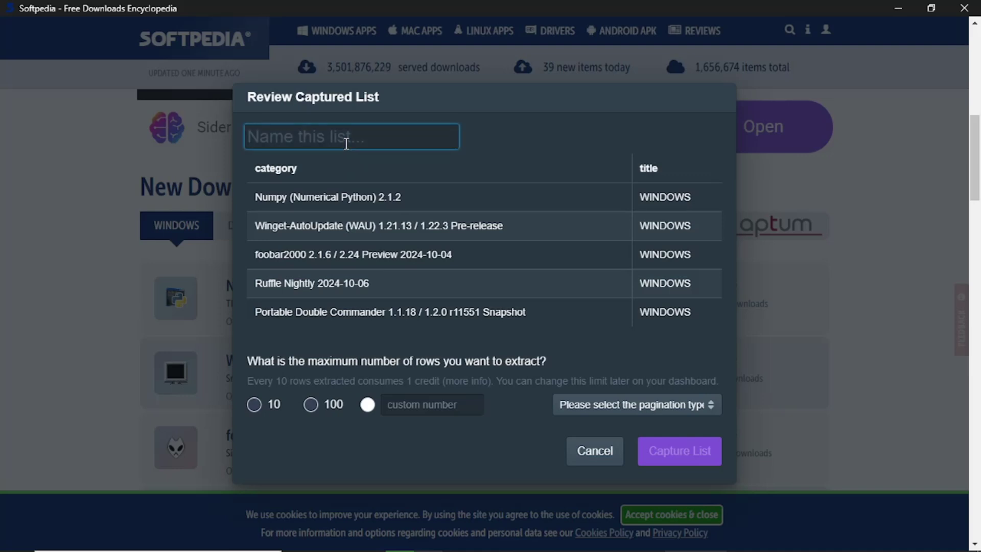
{"action": "type", "text": "Cato"}
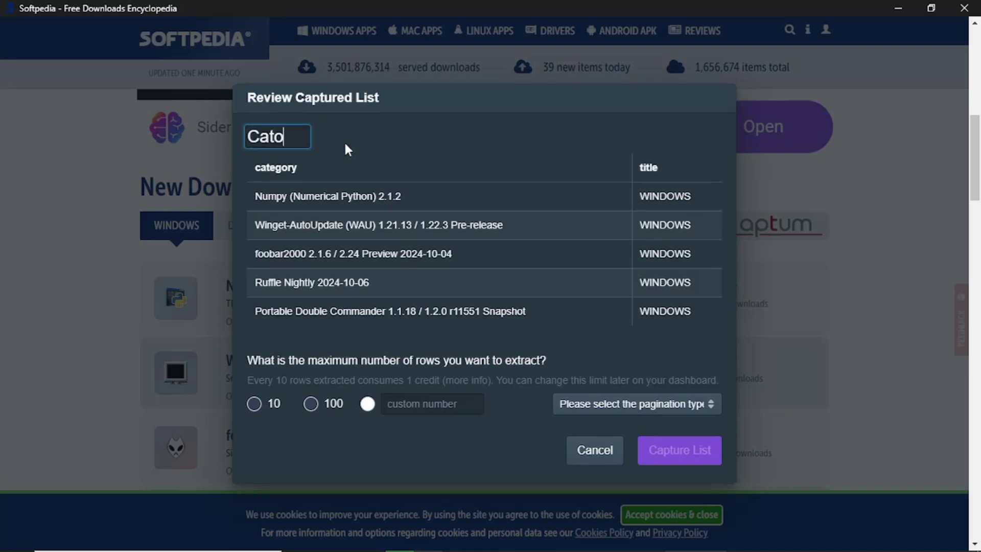
{"action": "key", "text": "BackSpace"}
{"action": "type", "text": "egpr"}
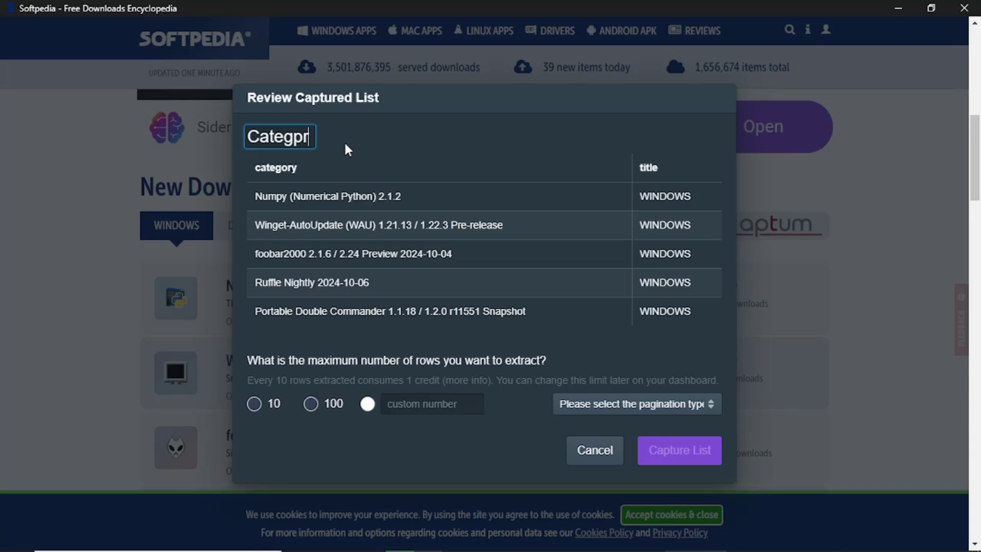
{"action": "type", "text": "y"}
{"action": "left_click", "coordinate": [255, 404]}
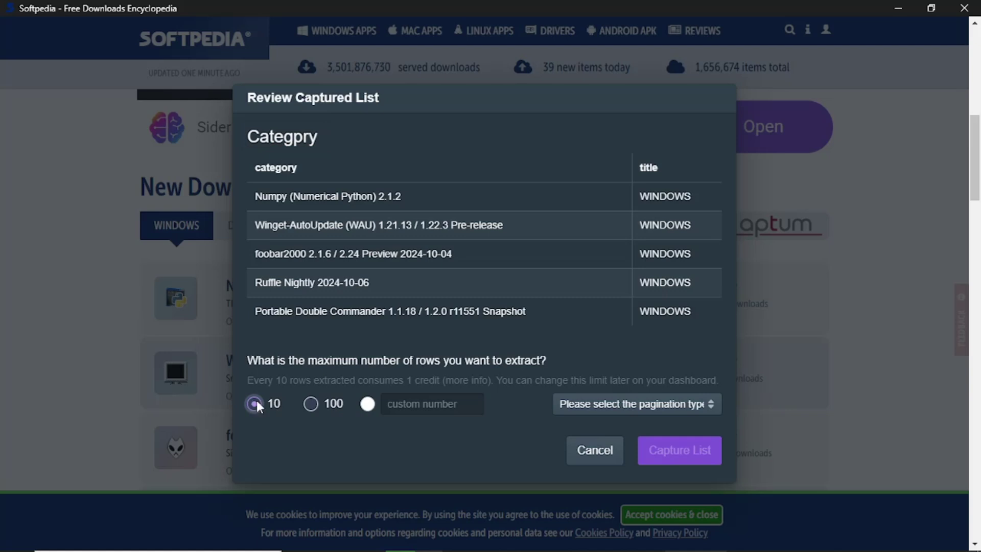
Set the list's pagination to 'There are no more items to load'
{"action": "left_click", "coordinate": [696, 408]}
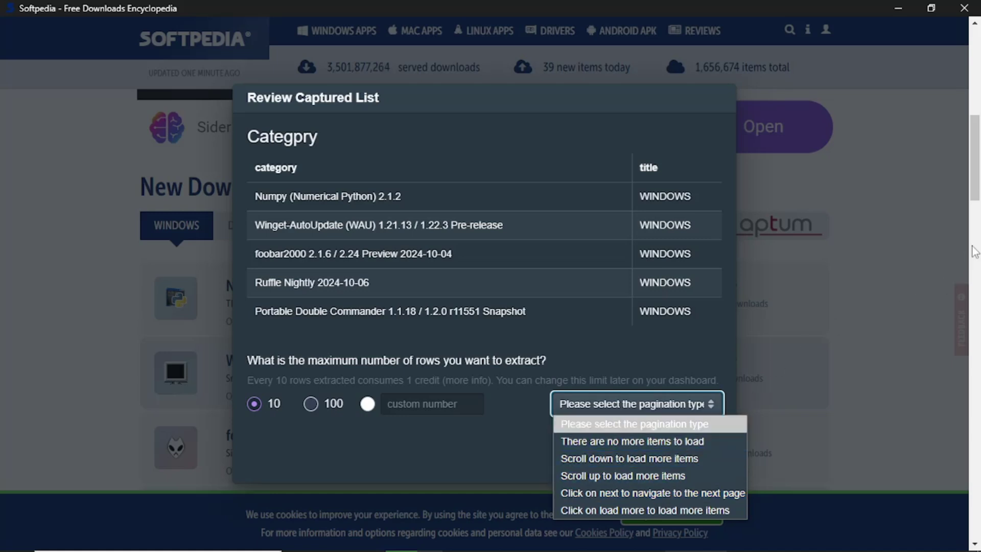
{"action": "scroll", "coordinate": [937, 238], "scroll_direction": "down", "scroll_amount": 5}
{"action": "scroll", "coordinate": [939, 247], "scroll_direction": "down", "scroll_amount": 10}
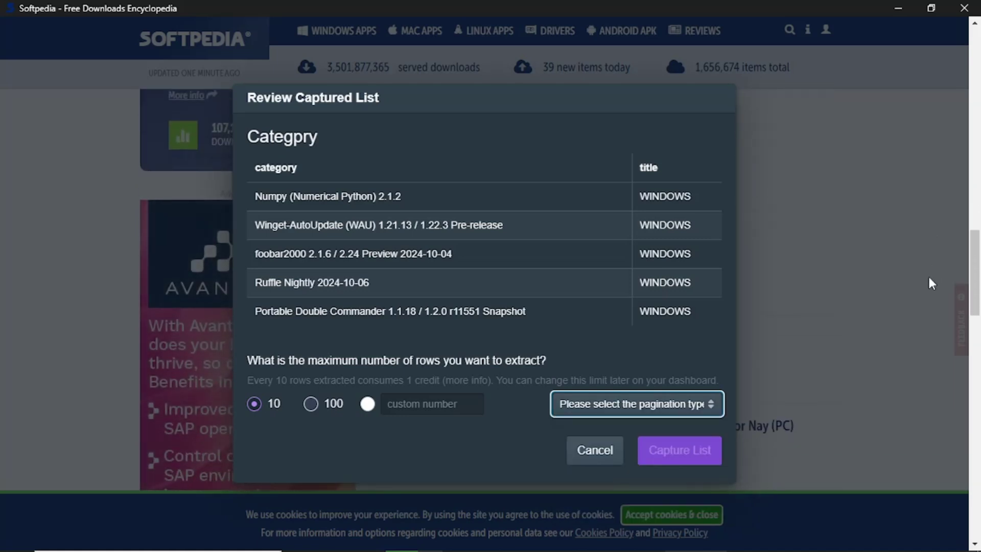
{"action": "scroll", "coordinate": [924, 305], "scroll_direction": "down", "scroll_amount": 10}
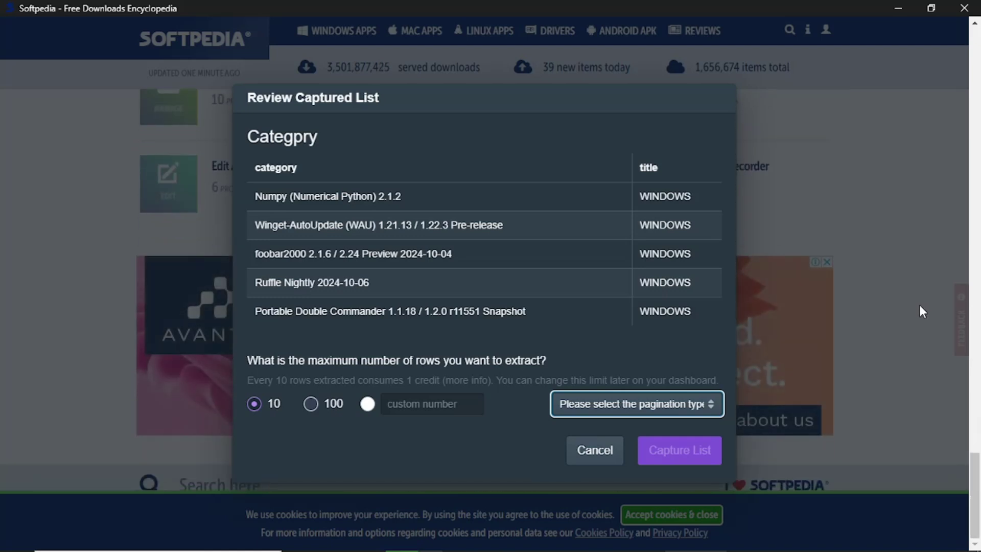
{"action": "scroll", "coordinate": [806, 402], "scroll_direction": "up", "scroll_amount": 5}
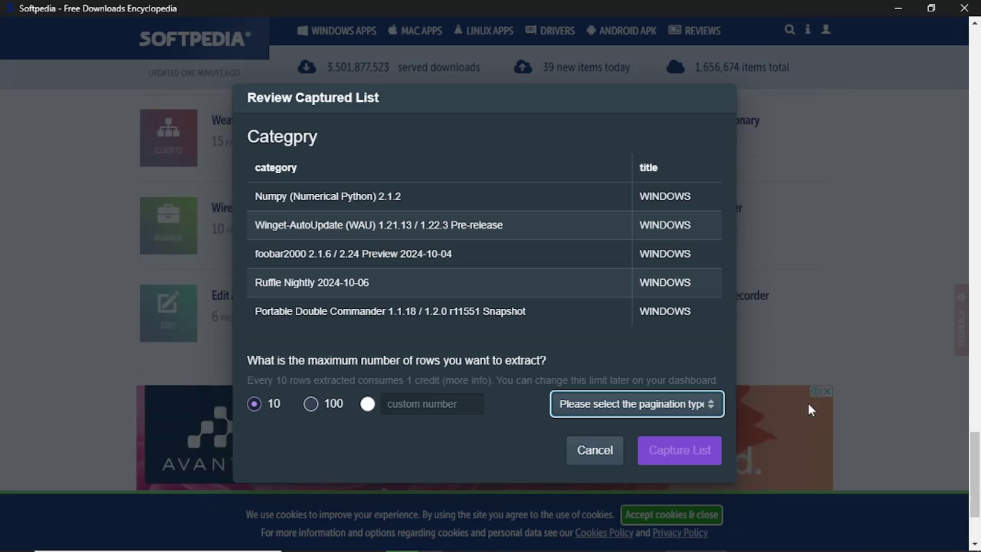
{"action": "left_click", "coordinate": [705, 409]}
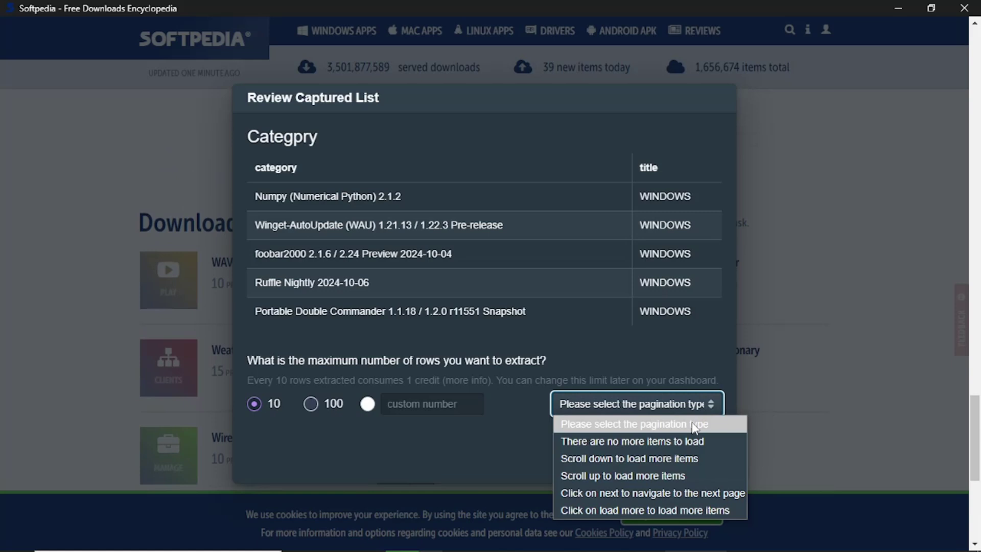
{"action": "left_click", "coordinate": [681, 441]}
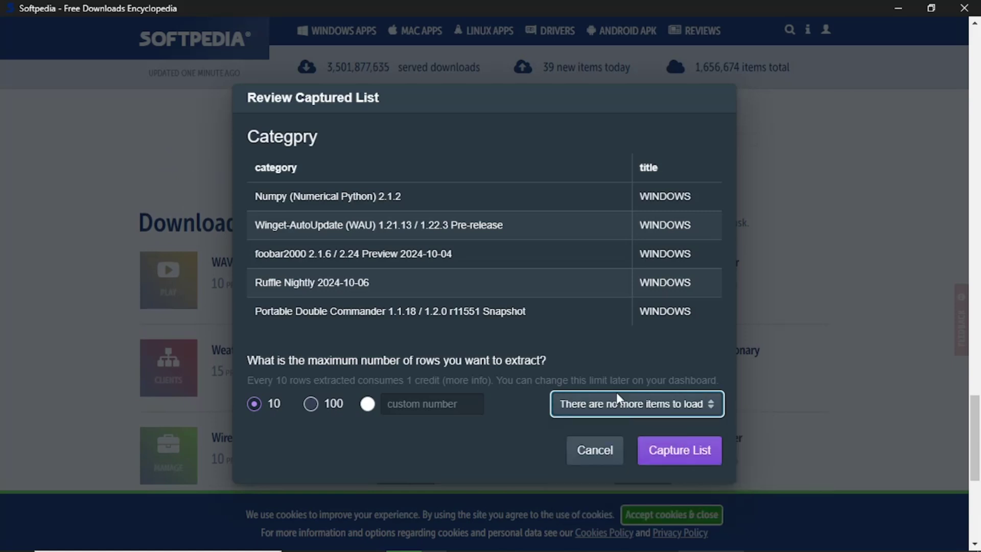
Capture the list, finish recording, and save the robot as 'Extract data from Softpedia - Free Downloads Encyclopedia'
{"action": "left_click", "coordinate": [679, 449]}
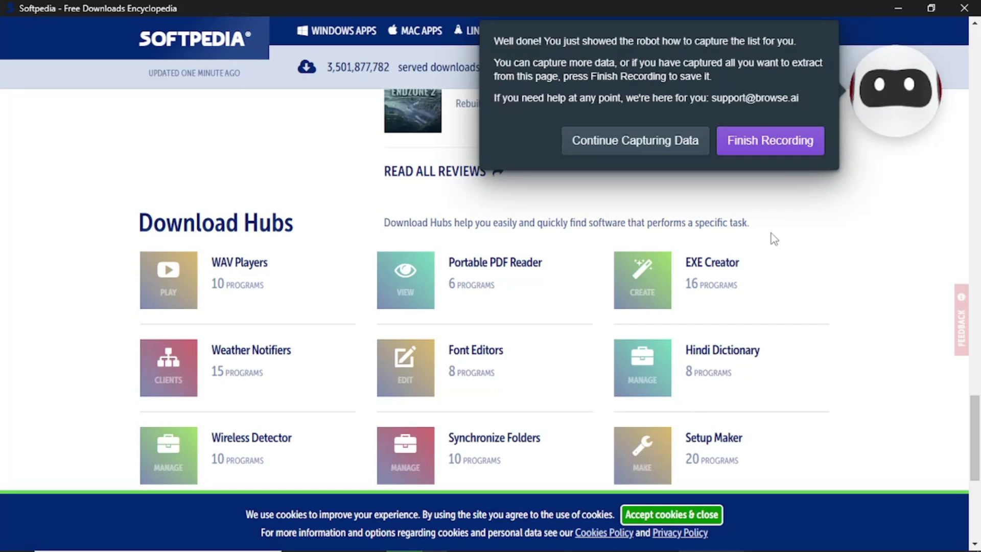
{"action": "left_click", "coordinate": [800, 149]}
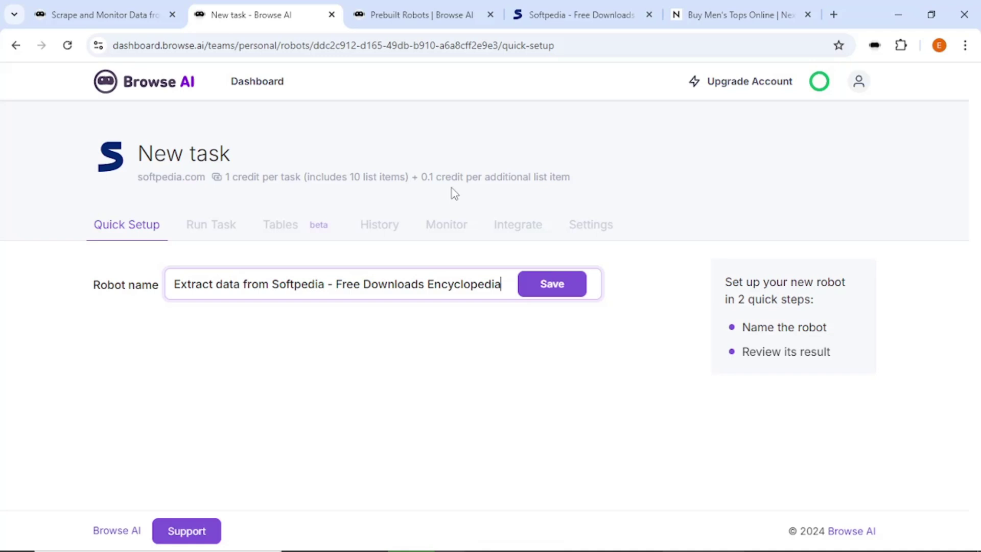
{"action": "left_click", "coordinate": [541, 286]}
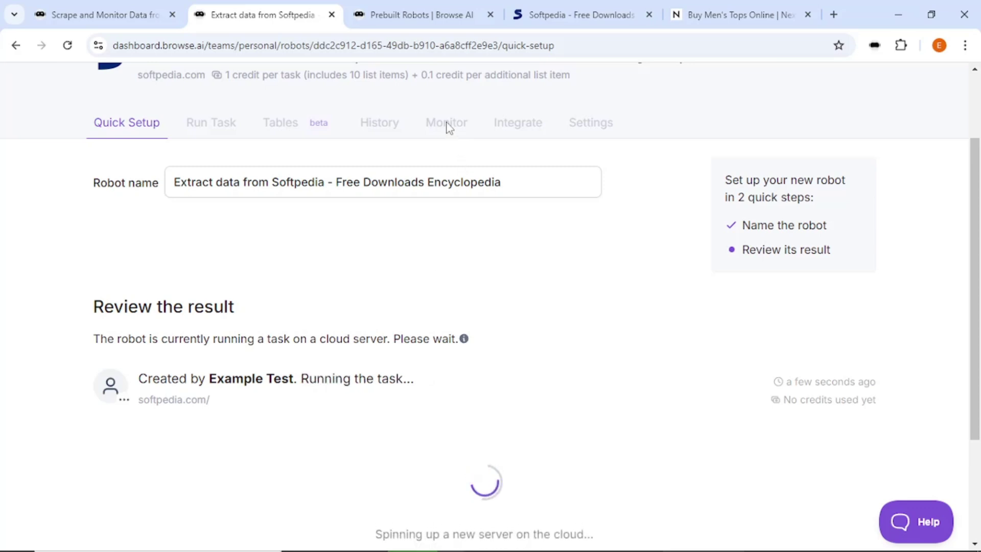
Review the five Categpry rows returned by the finished test run
{"action": "scroll", "coordinate": [289, 223], "scroll_direction": "down", "scroll_amount": 3}
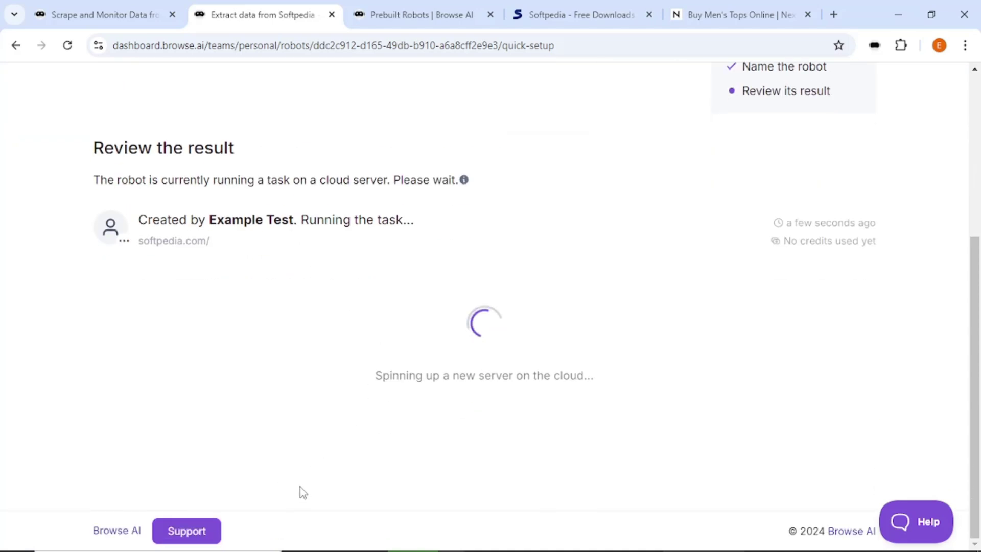
{"action": "scroll", "coordinate": [309, 482], "scroll_direction": "up", "scroll_amount": 5}
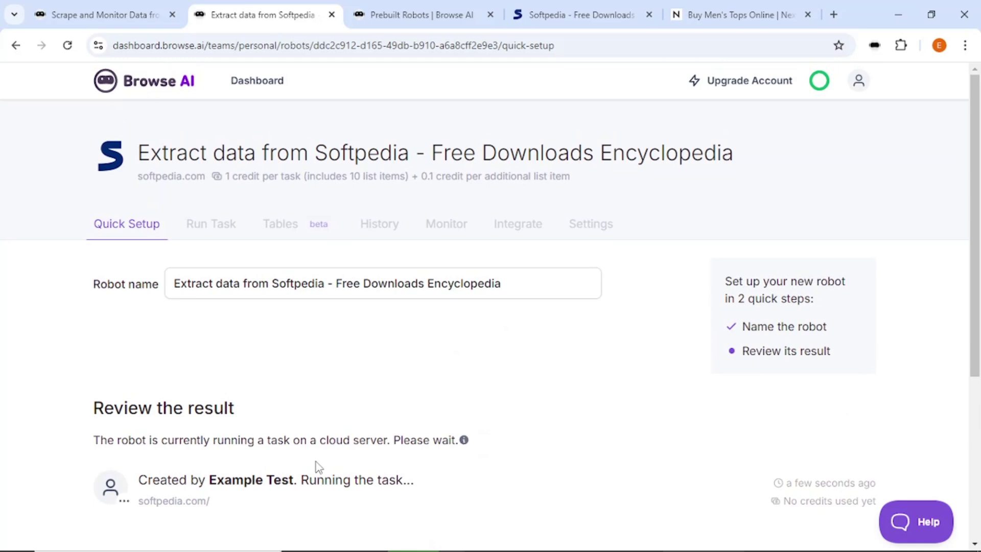
{"action": "scroll", "coordinate": [317, 466], "scroll_direction": "down", "scroll_amount": 5}
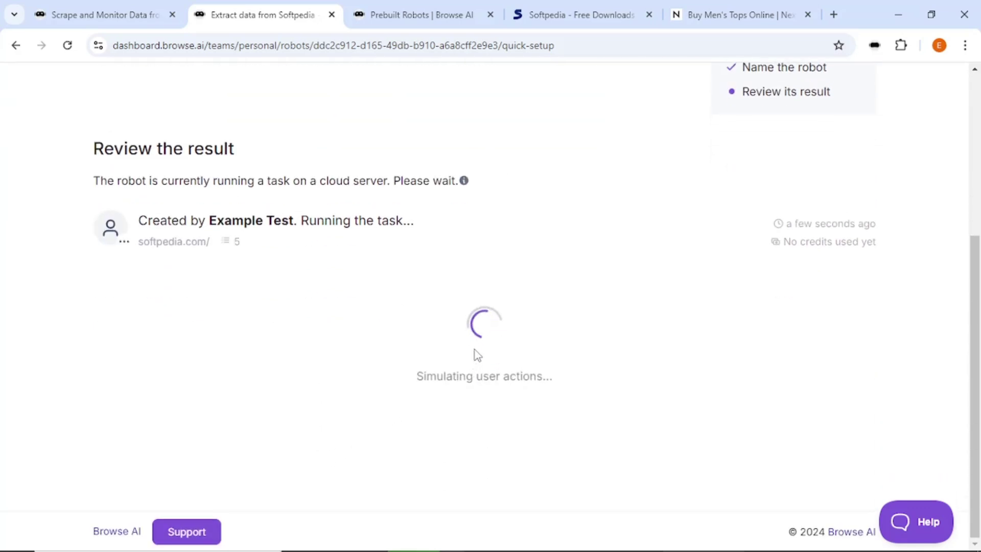
{"action": "scroll", "coordinate": [477, 354], "scroll_direction": "up", "scroll_amount": 5}
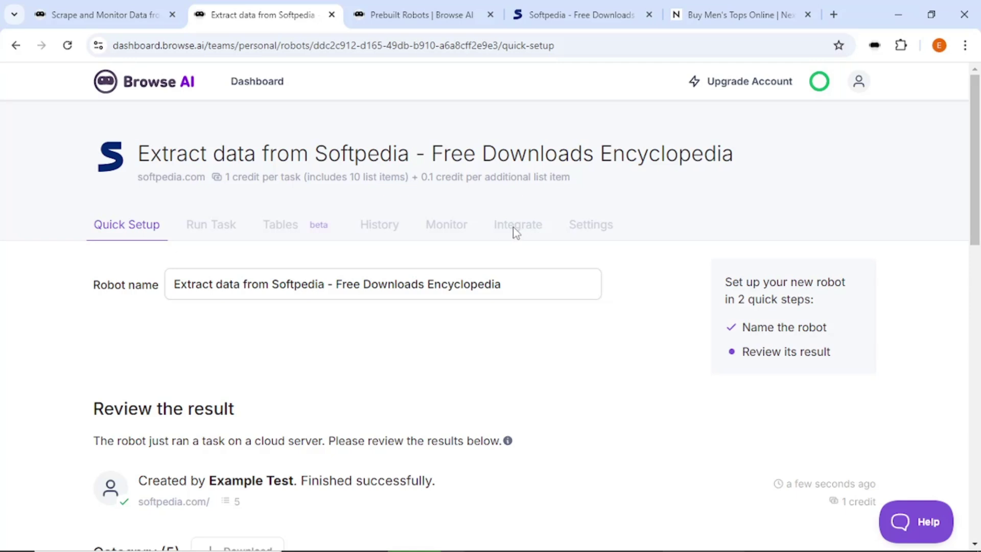
{"action": "scroll", "coordinate": [516, 232], "scroll_direction": "down", "scroll_amount": 7}
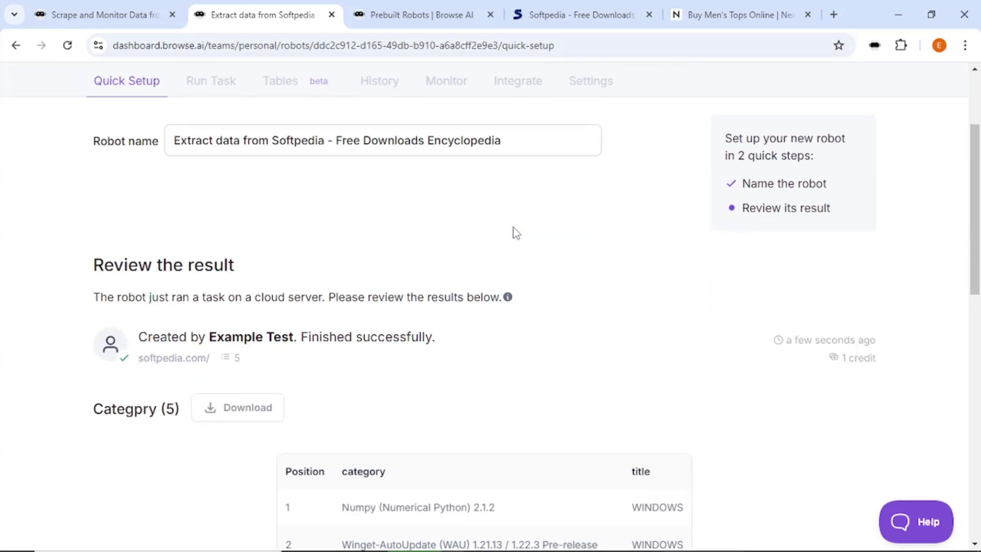
{"action": "scroll", "coordinate": [516, 232], "scroll_direction": "up", "scroll_amount": 4}
{"action": "scroll", "coordinate": [516, 233], "scroll_direction": "up", "scroll_amount": 3}
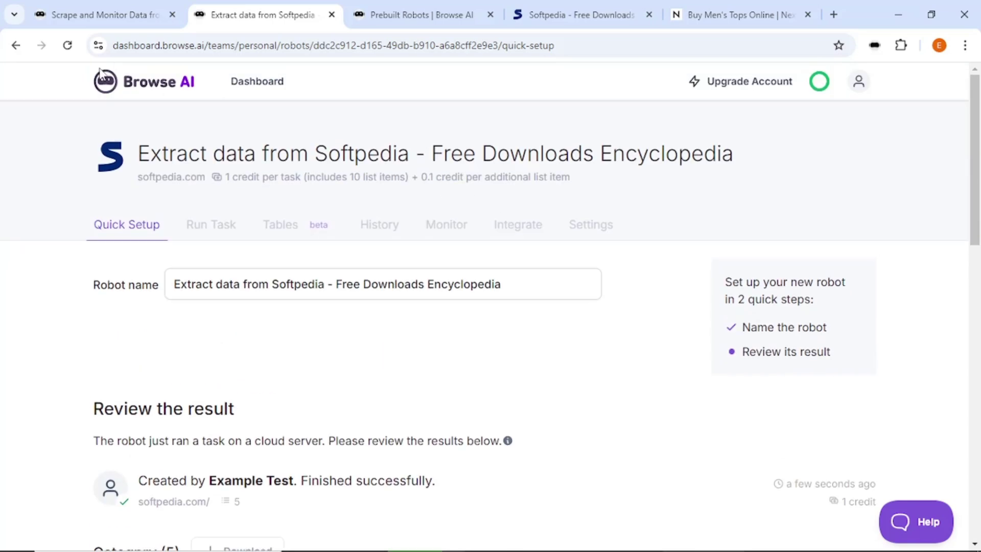
Go back to the robot types and start a new site-change monitoring robot
{"action": "left_click", "coordinate": [16, 45]}
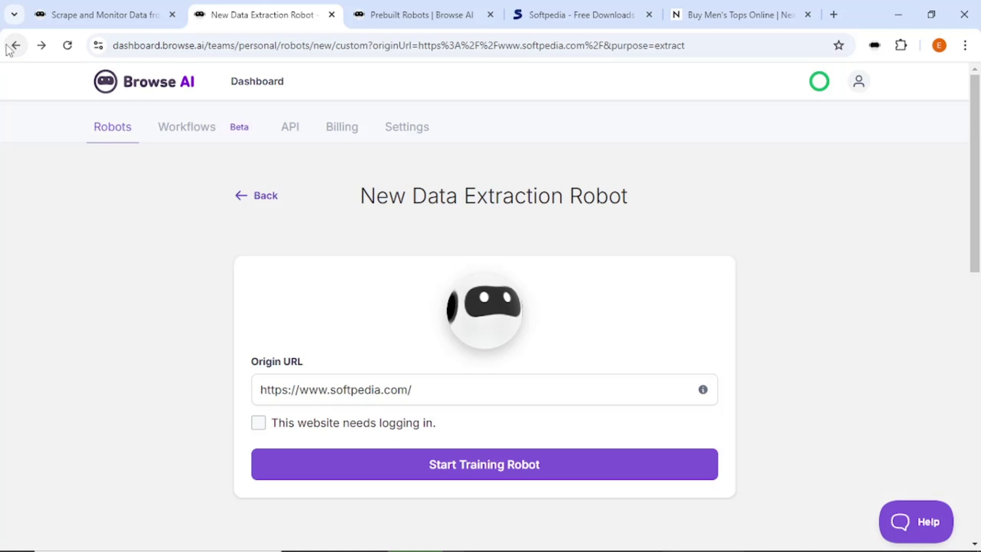
{"action": "left_click", "coordinate": [7, 47]}
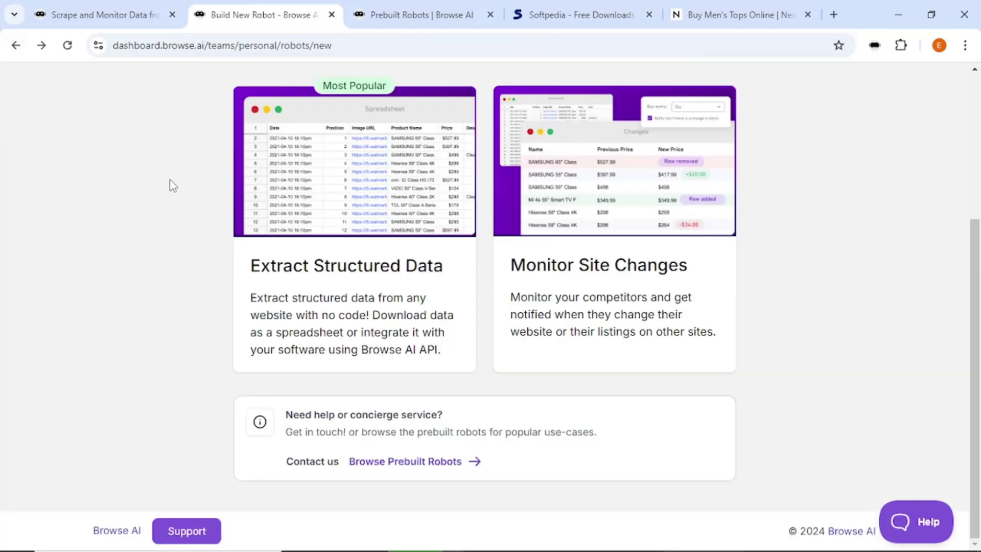
{"action": "left_click", "coordinate": [593, 289]}
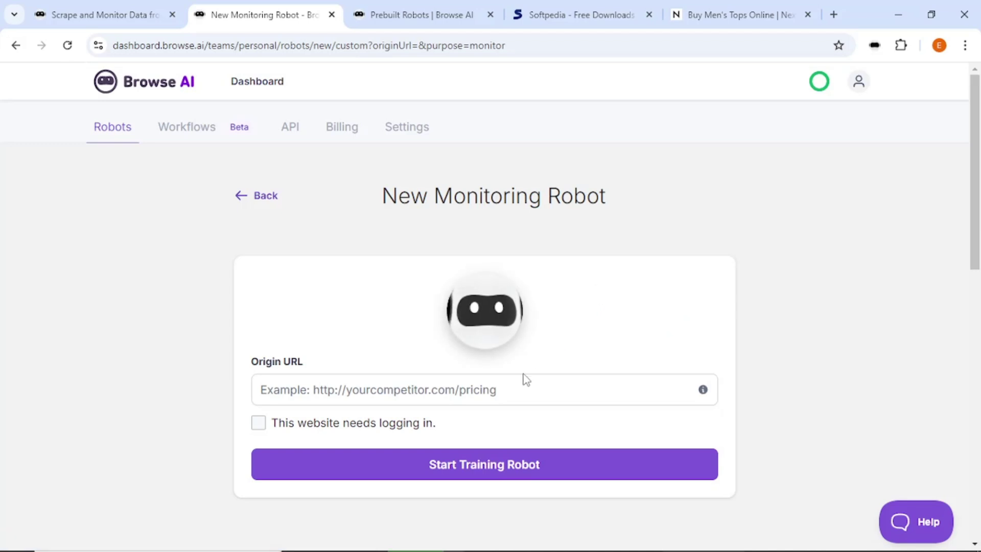
Set the origin URL to the Next men's tops page and start training
{"action": "left_click", "coordinate": [469, 389]}
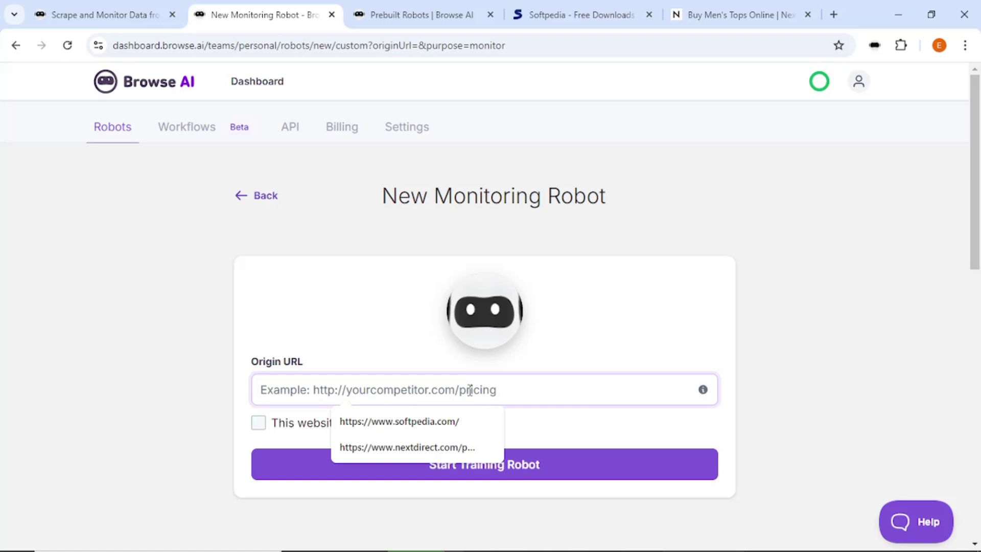
{"action": "left_click", "coordinate": [725, 14]}
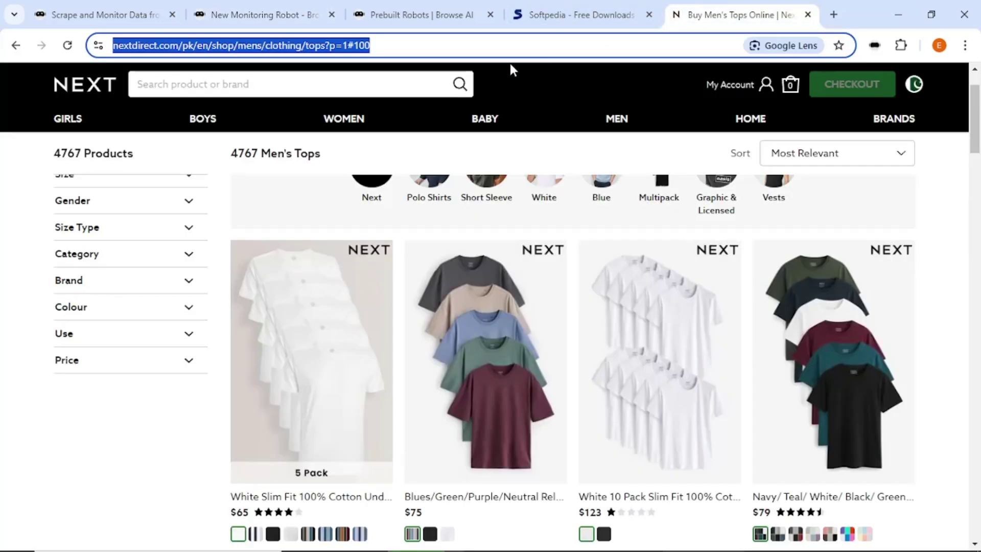
{"action": "left_click", "coordinate": [266, 14]}
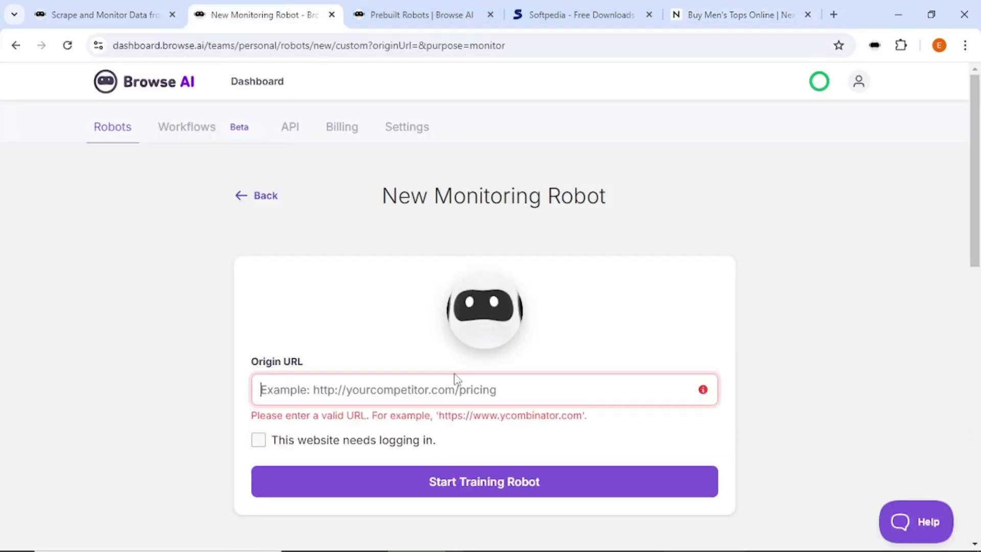
{"action": "type", "text": "https://www.nextdirect.com/pk/en/shop/mens/clothing/tops?p=1#100"}
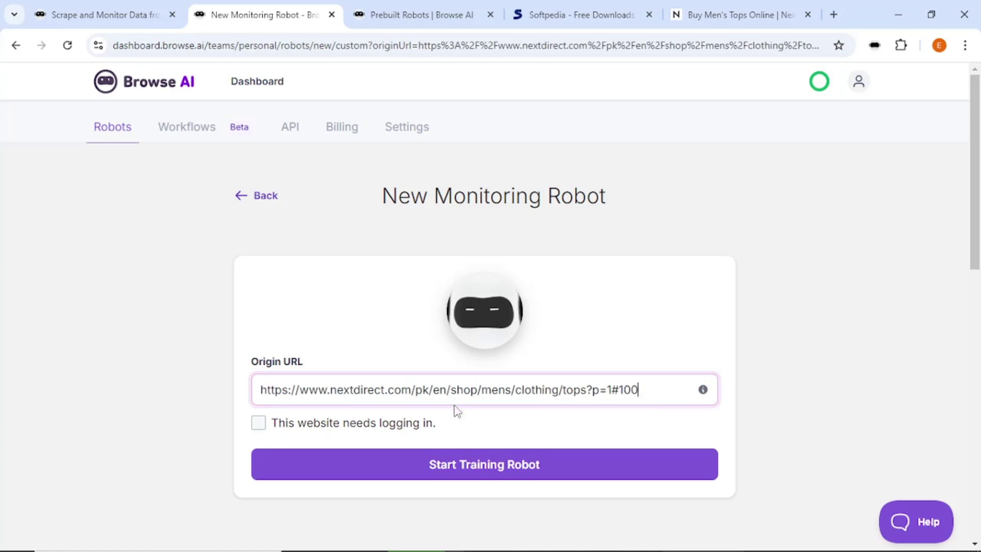
{"action": "left_click", "coordinate": [465, 468]}
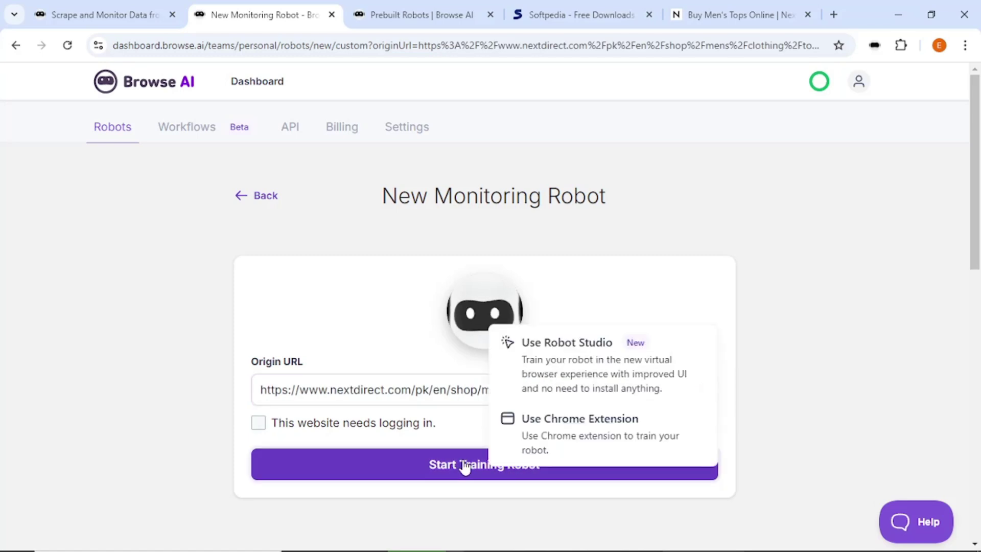
Train via the Chrome extension on the Next page, accept all cookies, and start list capture
{"action": "left_click", "coordinate": [560, 452]}
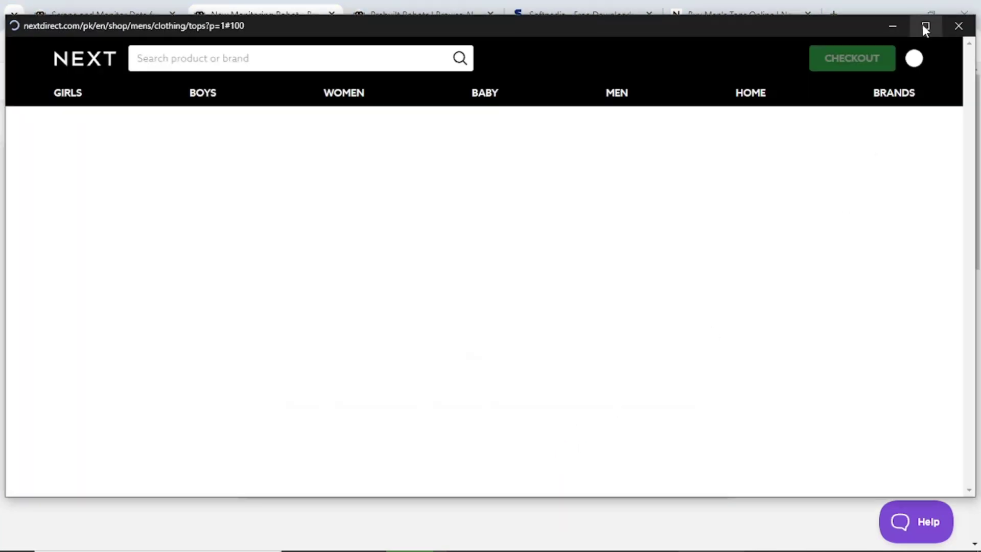
{"action": "left_click", "coordinate": [924, 26]}
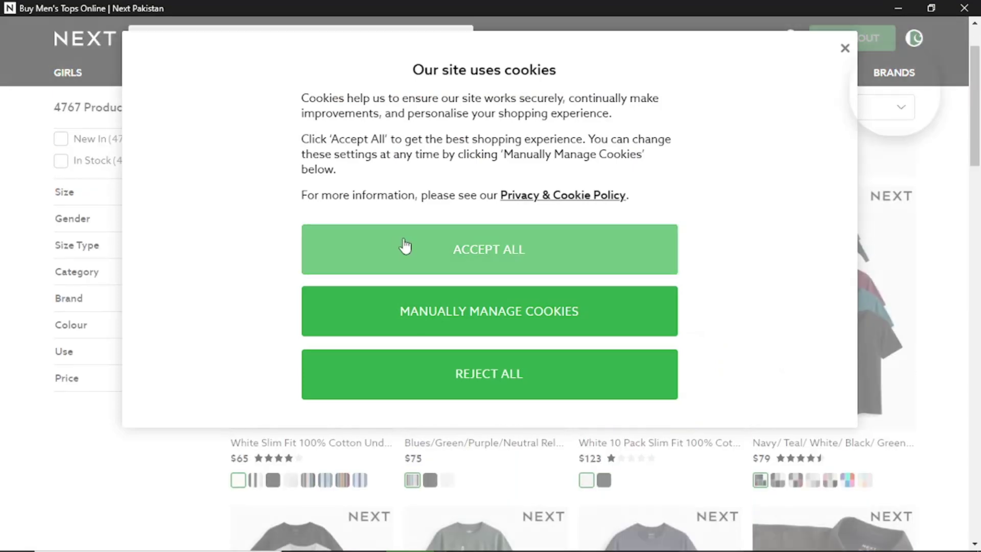
{"action": "left_click", "coordinate": [405, 246]}
{"action": "left_click", "coordinate": [766, 188]}
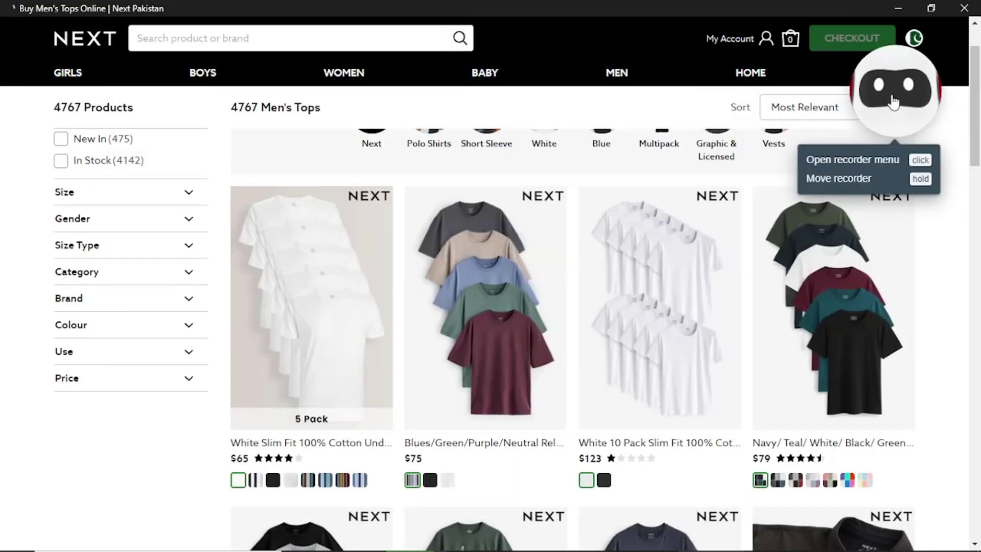
{"action": "left_click", "coordinate": [892, 102]}
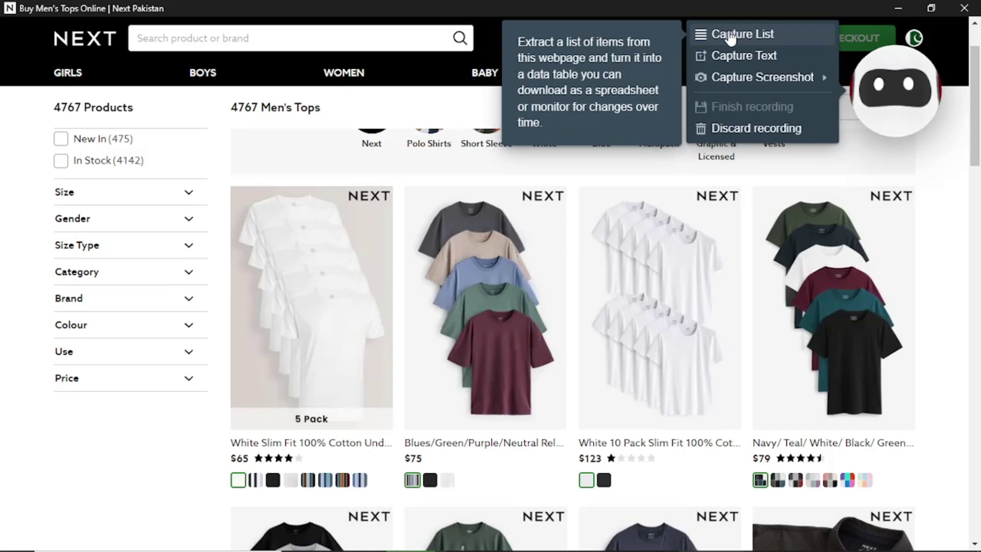
{"action": "left_click", "coordinate": [730, 34]}
{"action": "scroll", "coordinate": [226, 125], "scroll_direction": "down", "scroll_amount": 3}
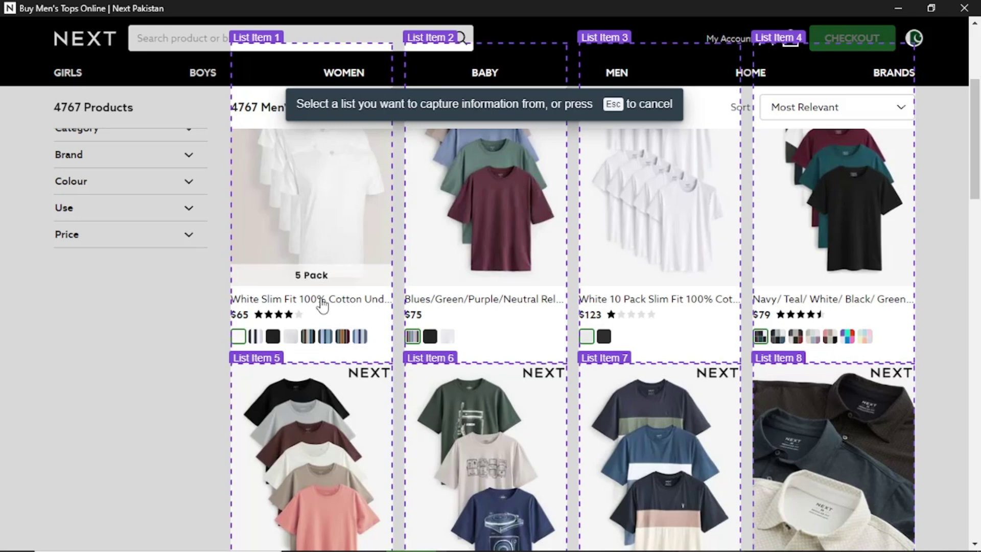
Capture the Next product titles with prices as visible text in a field named 'product'
{"action": "left_click", "coordinate": [322, 305]}
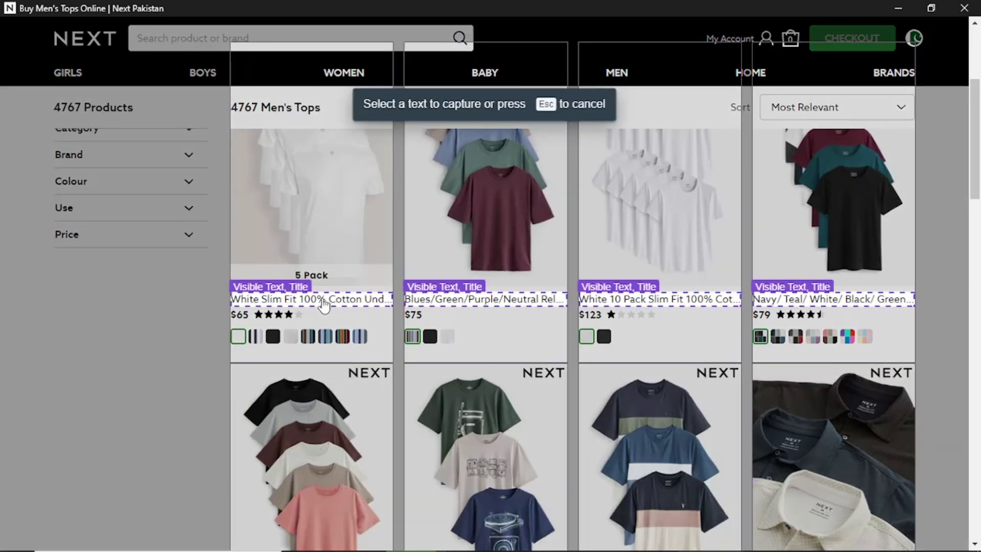
{"action": "left_click", "coordinate": [323, 301]}
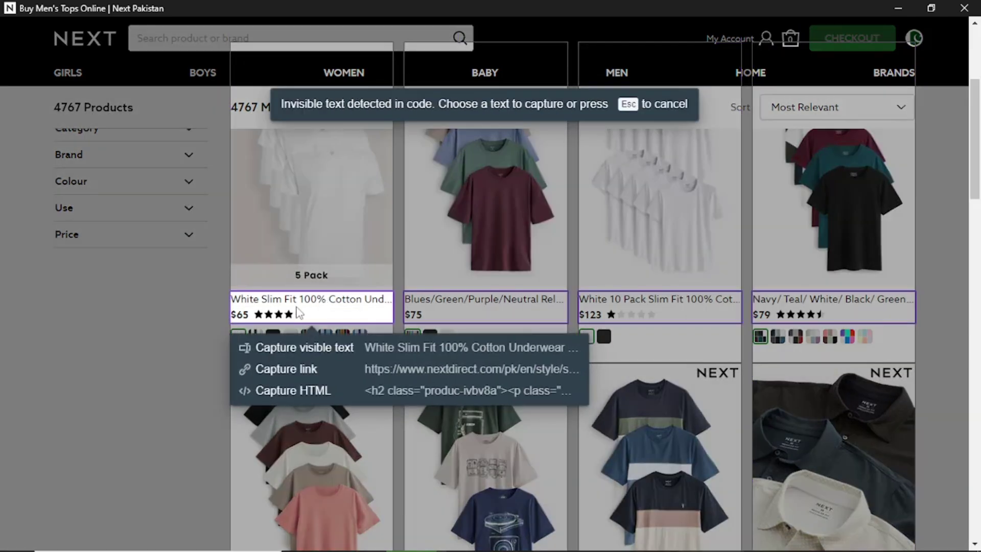
{"action": "left_click", "coordinate": [304, 347]}
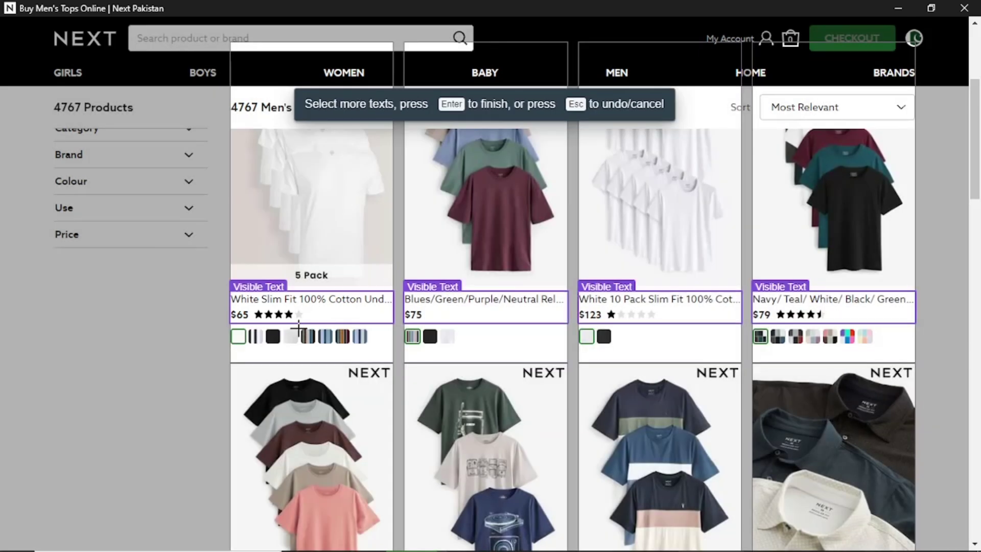
{"action": "left_click", "coordinate": [279, 314]}
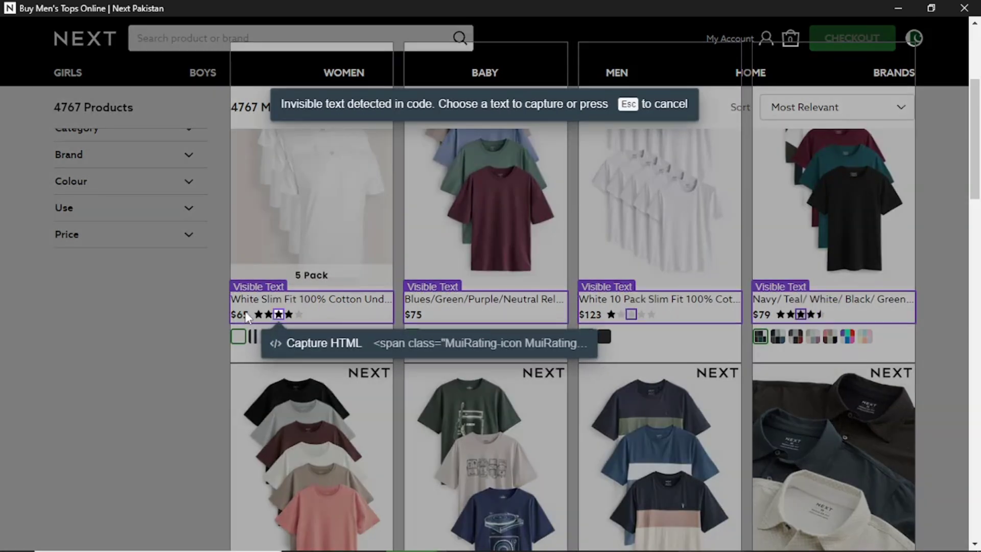
{"action": "left_click", "coordinate": [249, 313]}
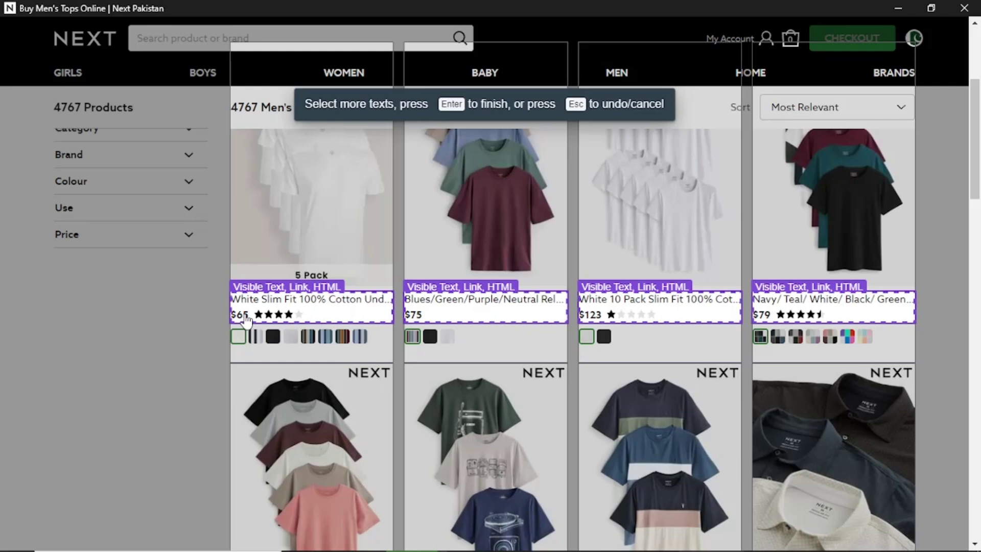
{"action": "left_click", "coordinate": [241, 317]}
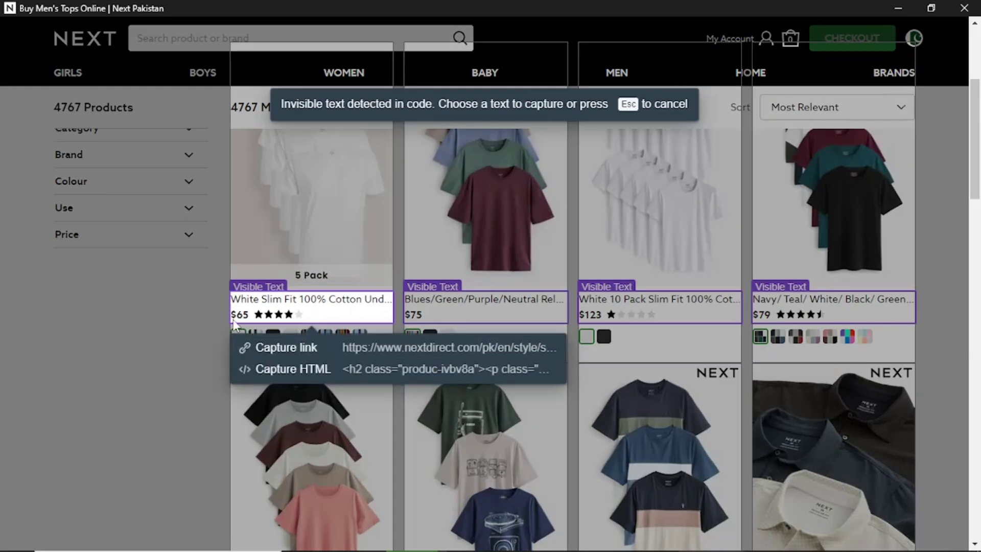
{"action": "left_click", "coordinate": [305, 283]}
{"action": "key", "text": "Return"}
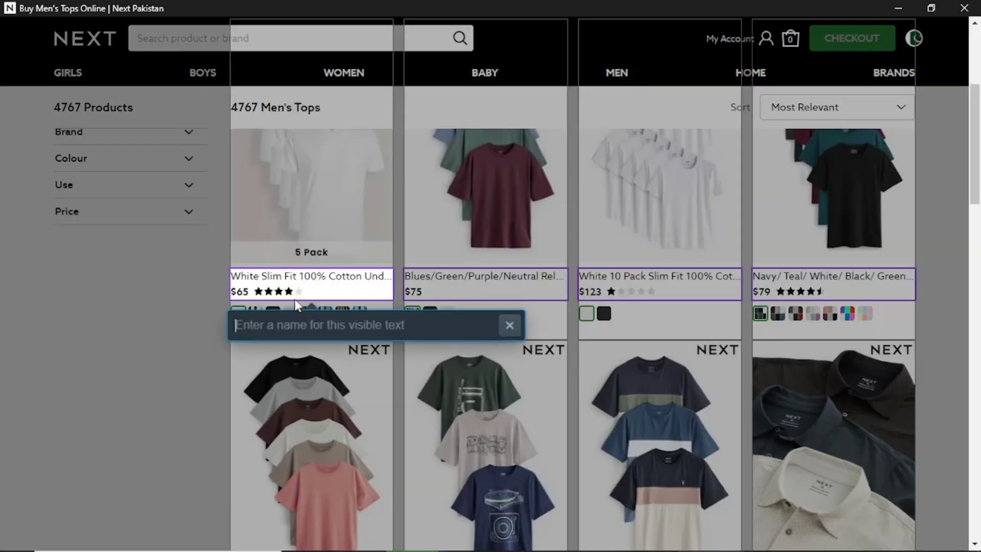
{"action": "type", "text": "pr"}
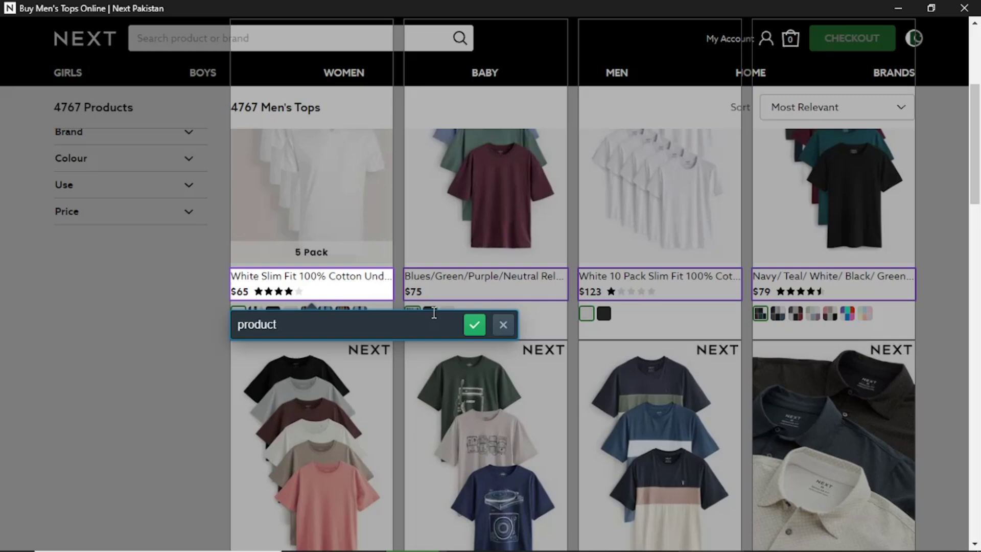
{"action": "type", "text": "oduct"}
{"action": "left_click", "coordinate": [474, 325]}
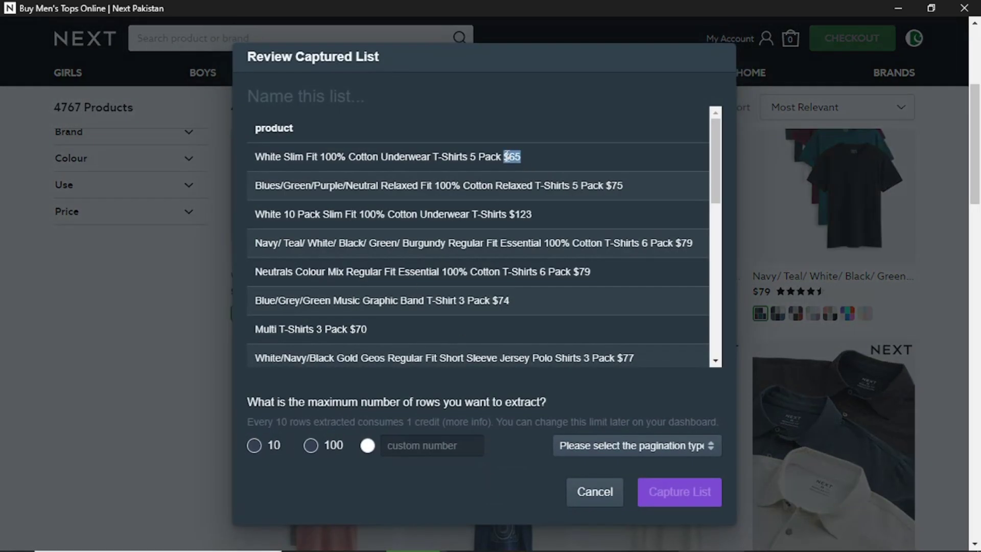
Limit the product list to 10 rows with 'Scroll down to load more items' pagination
{"action": "left_click_drag", "start_coordinate": [254, 157], "coordinate": [498, 155]}
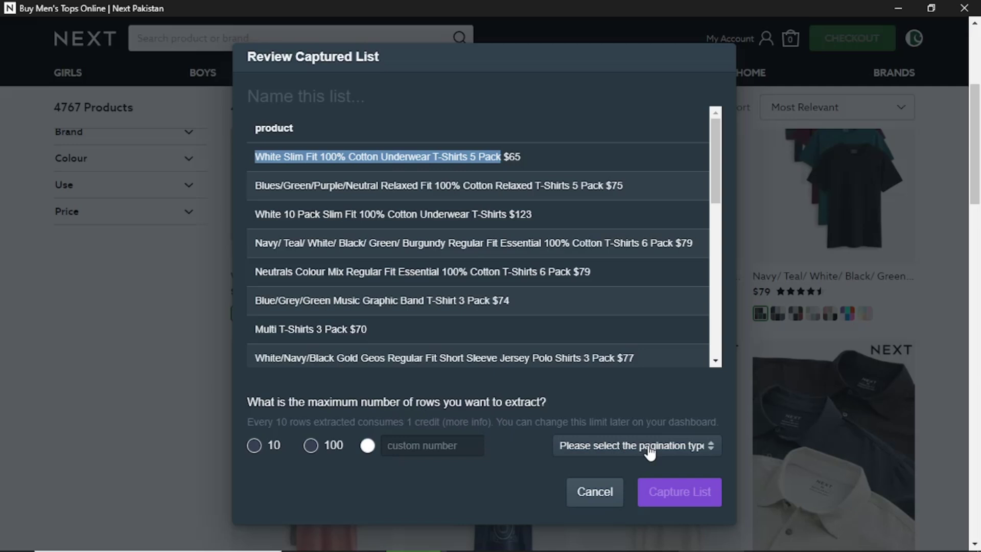
{"action": "left_click", "coordinate": [253, 443]}
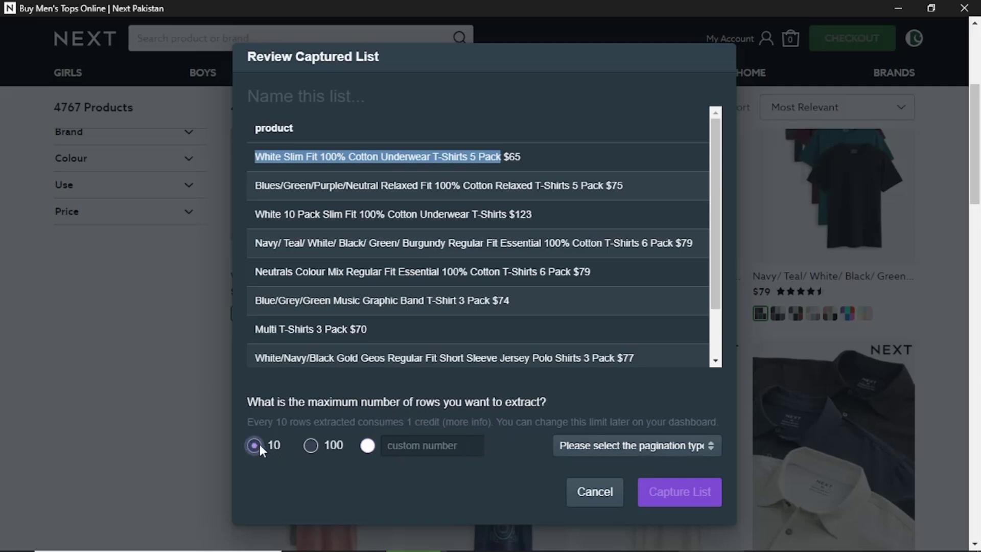
{"action": "left_click", "coordinate": [660, 454]}
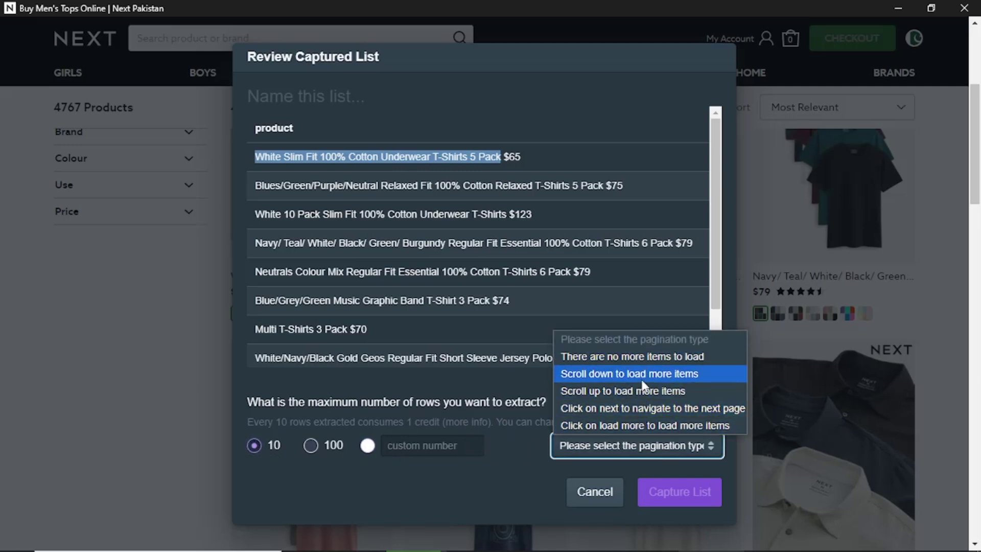
{"action": "left_click", "coordinate": [662, 373]}
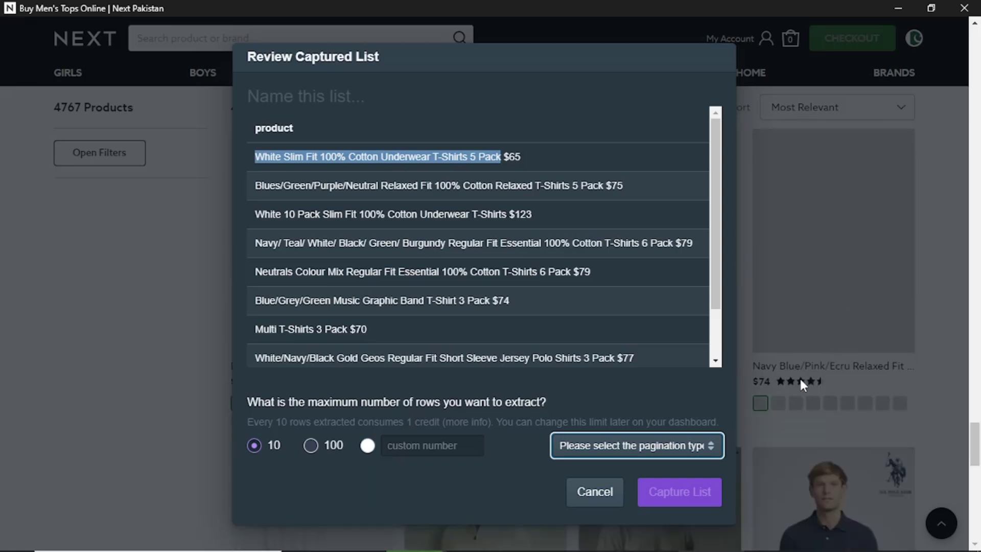
{"action": "left_click", "coordinate": [669, 446]}
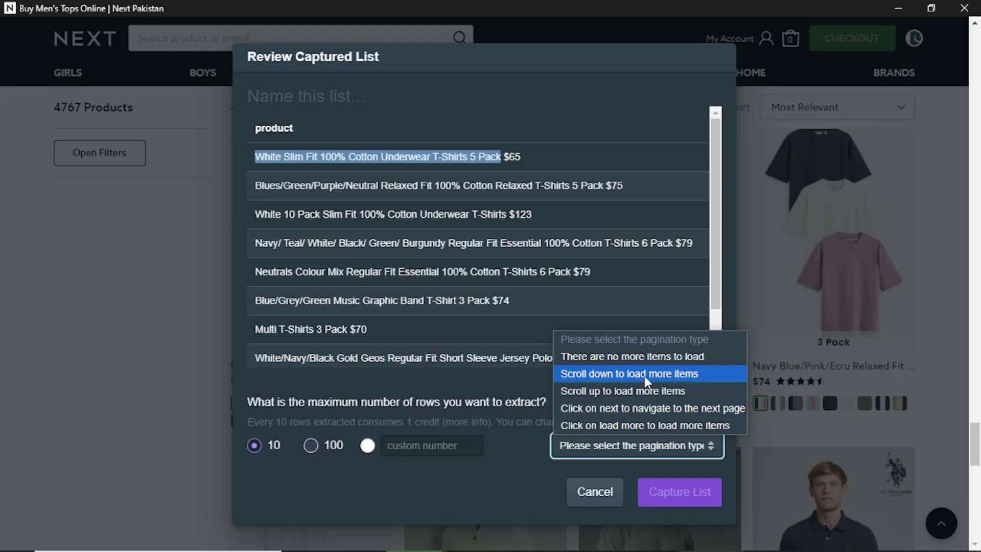
{"action": "left_click", "coordinate": [647, 378]}
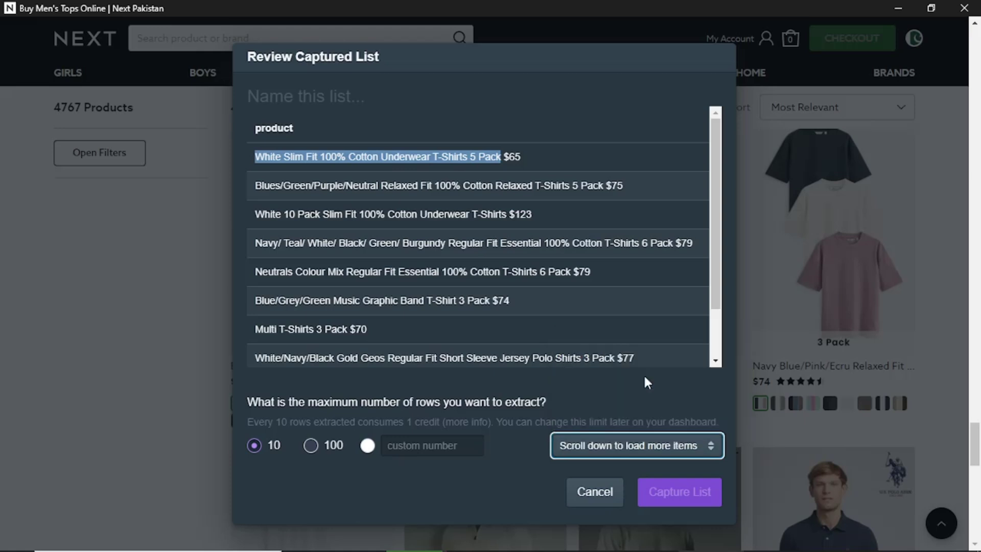
Name the list 'procudt' and capture it
{"action": "left_click", "coordinate": [360, 98]}
{"action": "type", "text": "pri"}
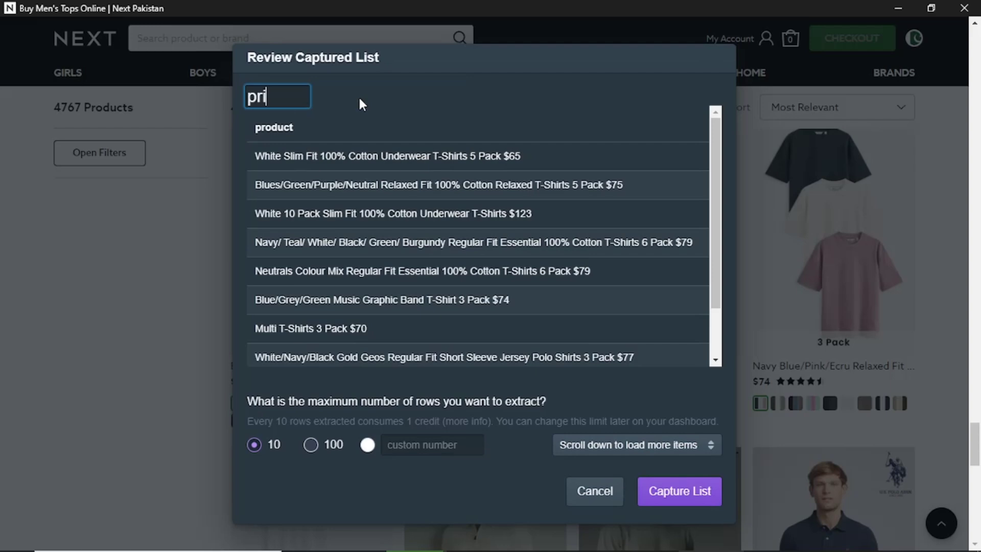
{"action": "key", "text": "BackSpace"}
{"action": "type", "text": "ocudt"}
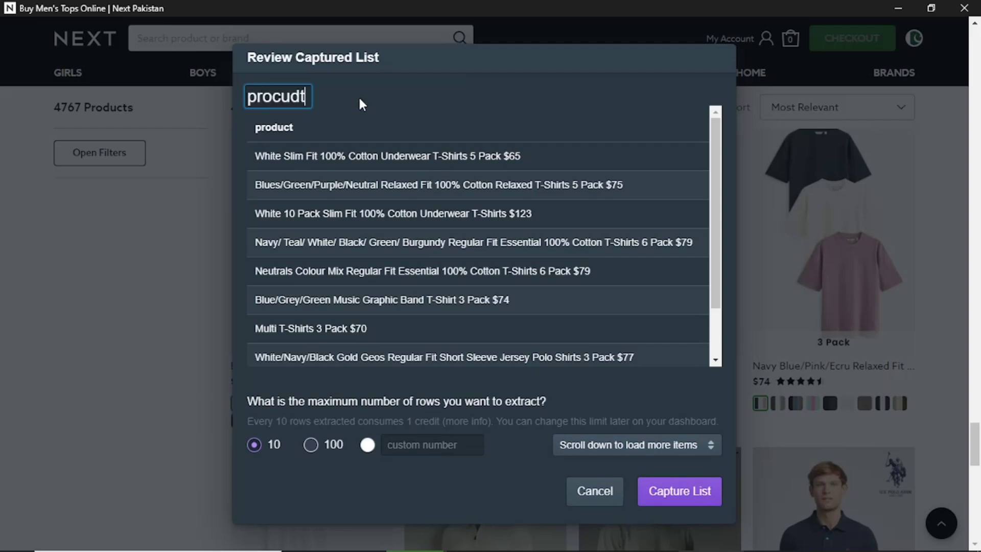
{"action": "left_click", "coordinate": [663, 500]}
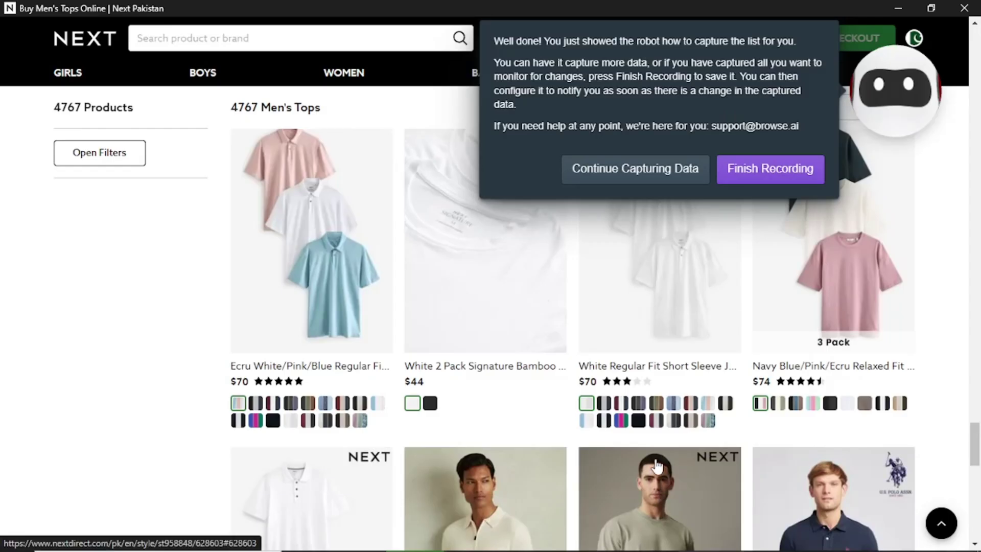
Finish and confirm the Next recording, then return to My Robots to see the new nextdirect.com robot
{"action": "left_click", "coordinate": [783, 175]}
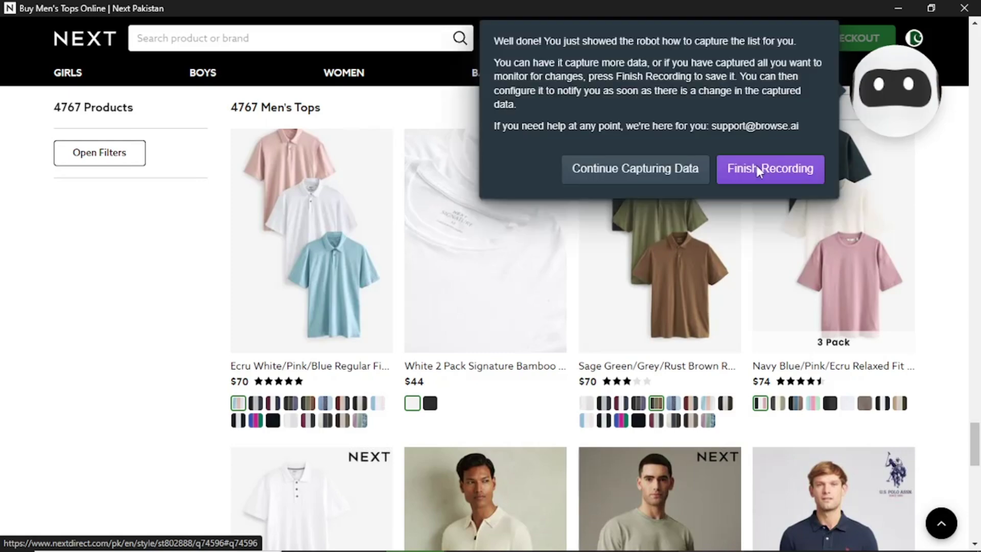
{"action": "left_click", "coordinate": [759, 166]}
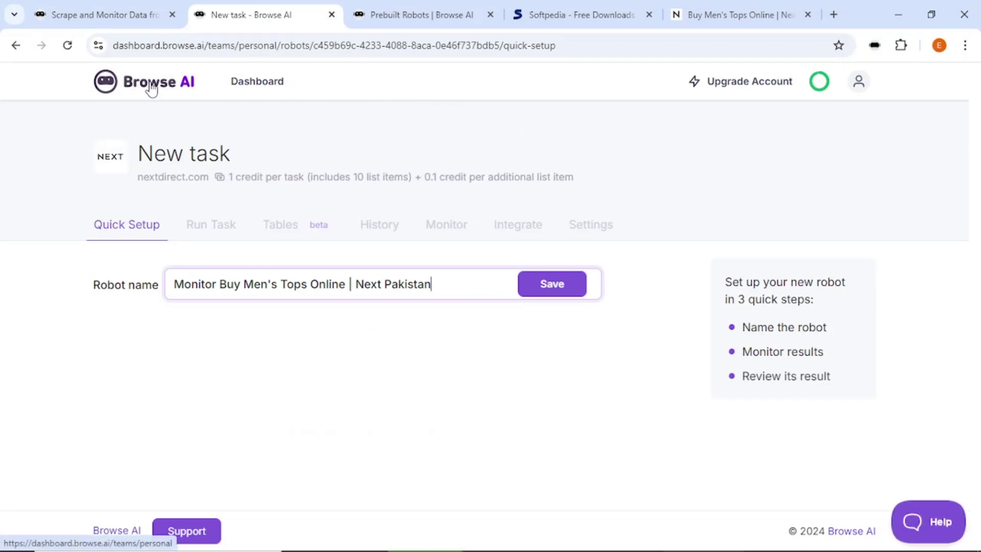
{"action": "left_click", "coordinate": [258, 84]}
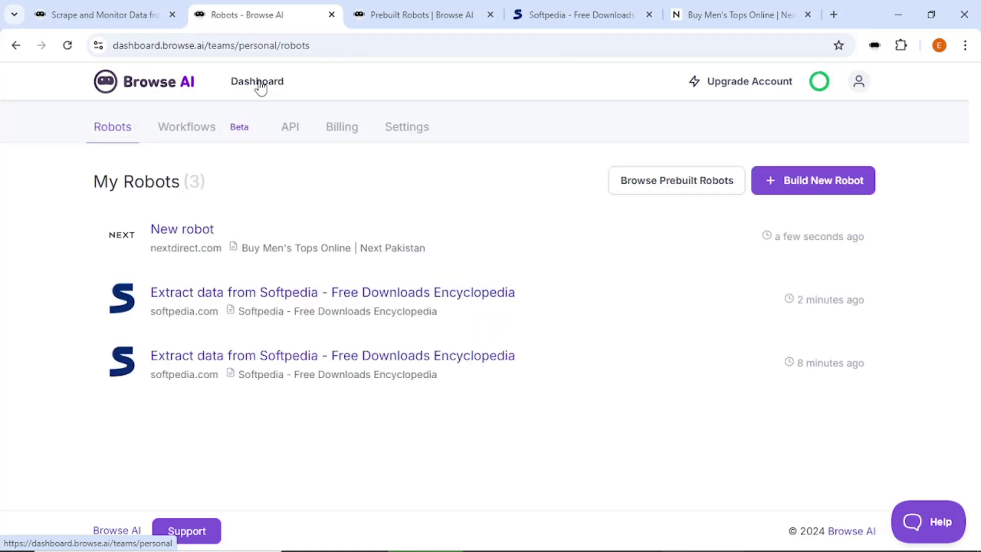